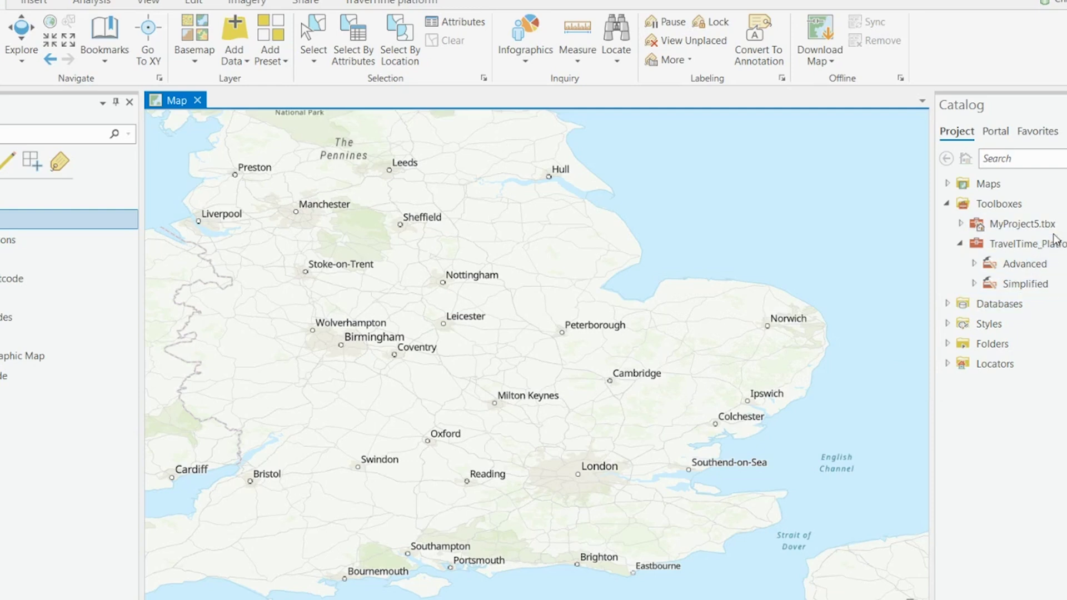
# Generate a Quick Time Map for driving 60, 90 and 120 minutes, leaving from Oxford as picked on the map.
pyautogui.moveTo(1056, 242)
pyautogui.click(392, 3)
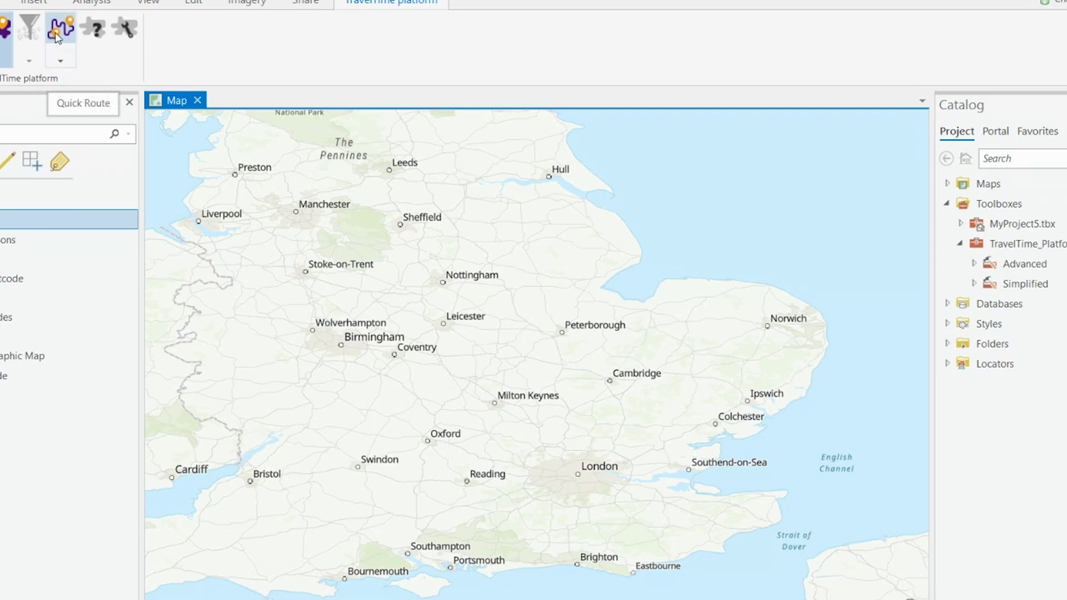
pyautogui.click(29, 27)
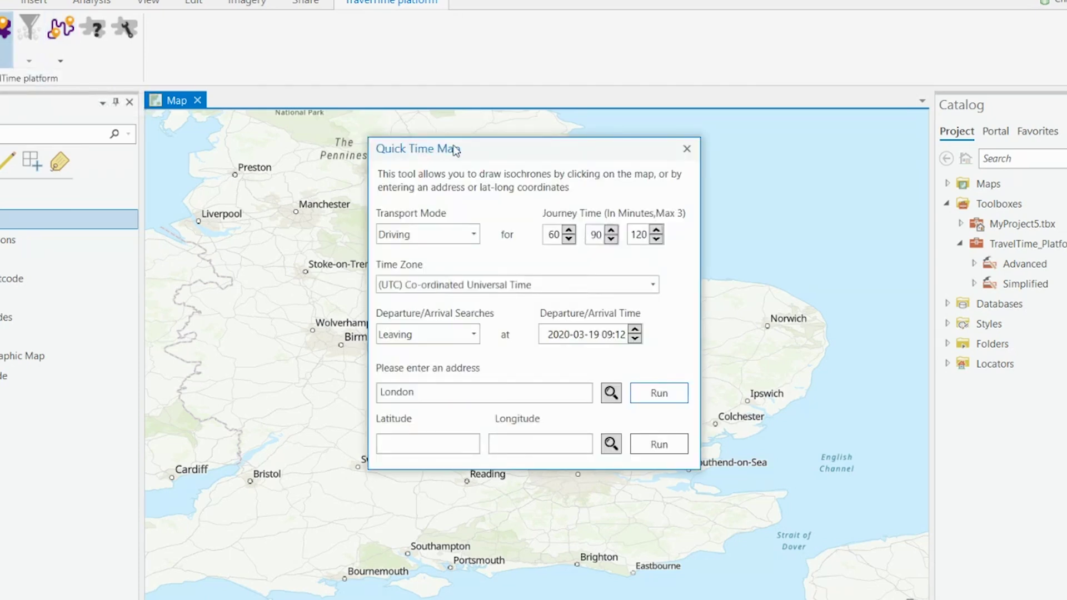
pyautogui.moveTo(508, 155); pyautogui.dragTo(54, 183)
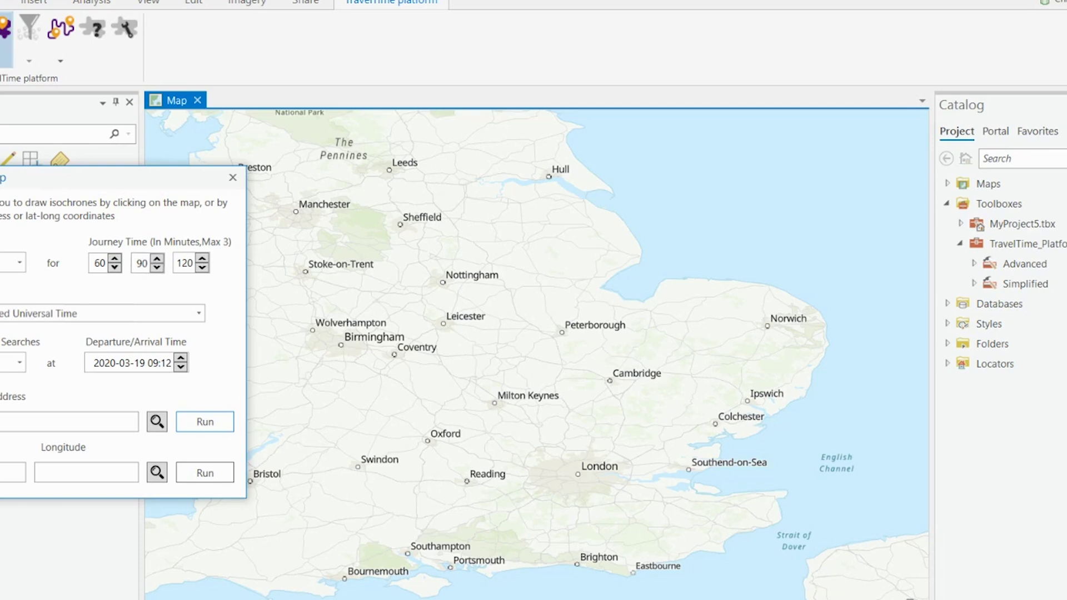
pyautogui.click(18, 364)
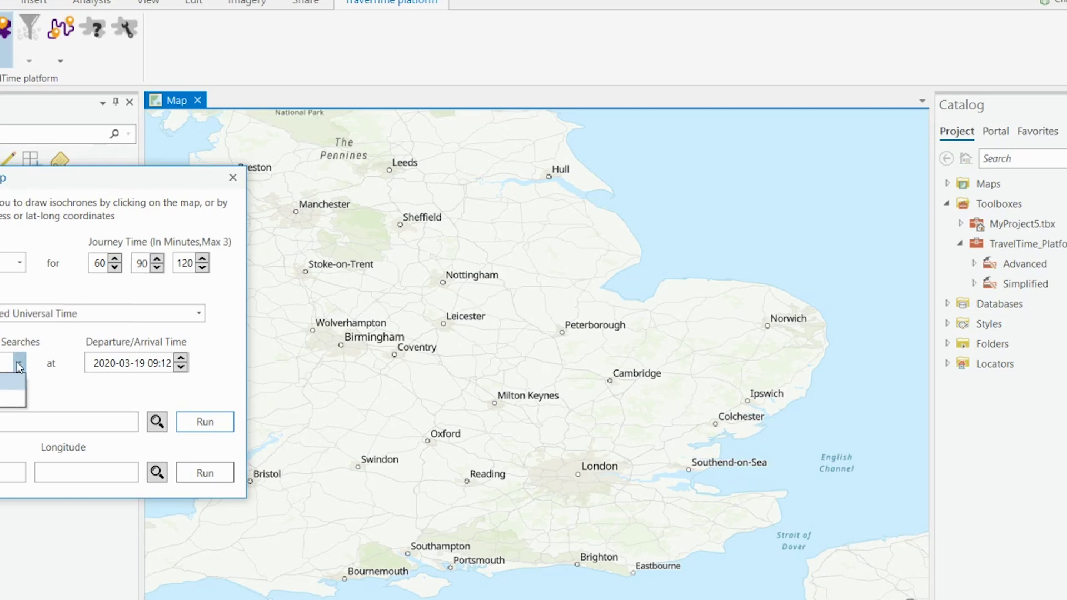
pyautogui.click(55, 362)
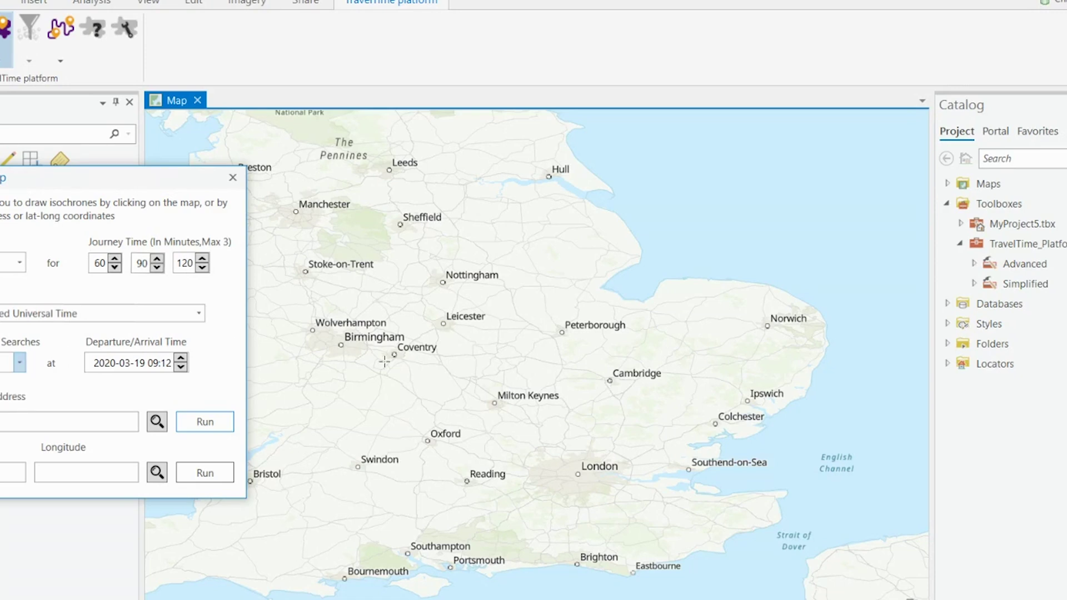
pyautogui.click(429, 441)
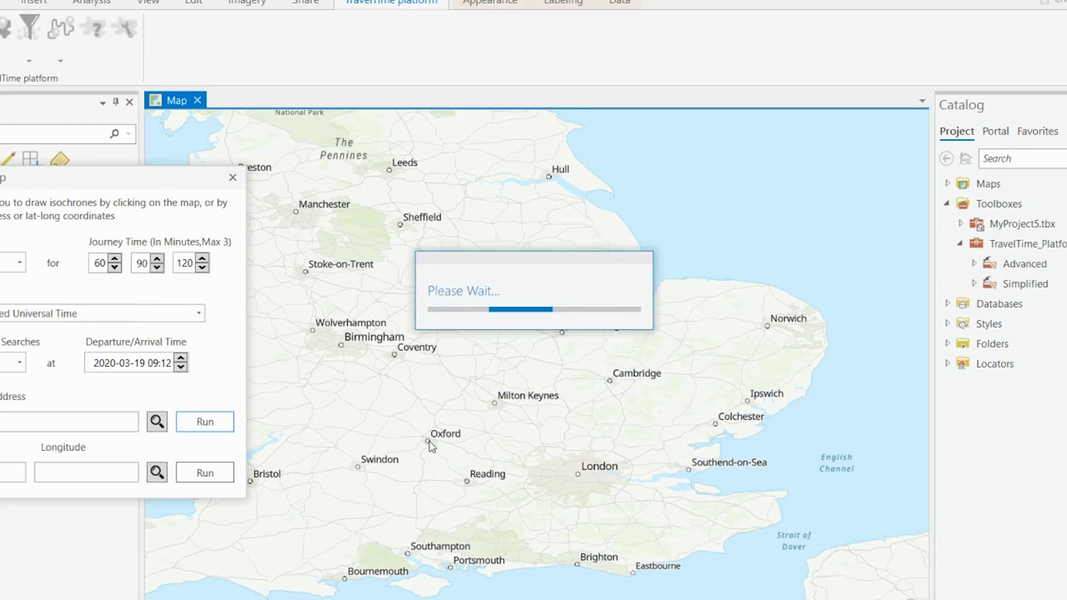
pyautogui.click(428, 440)
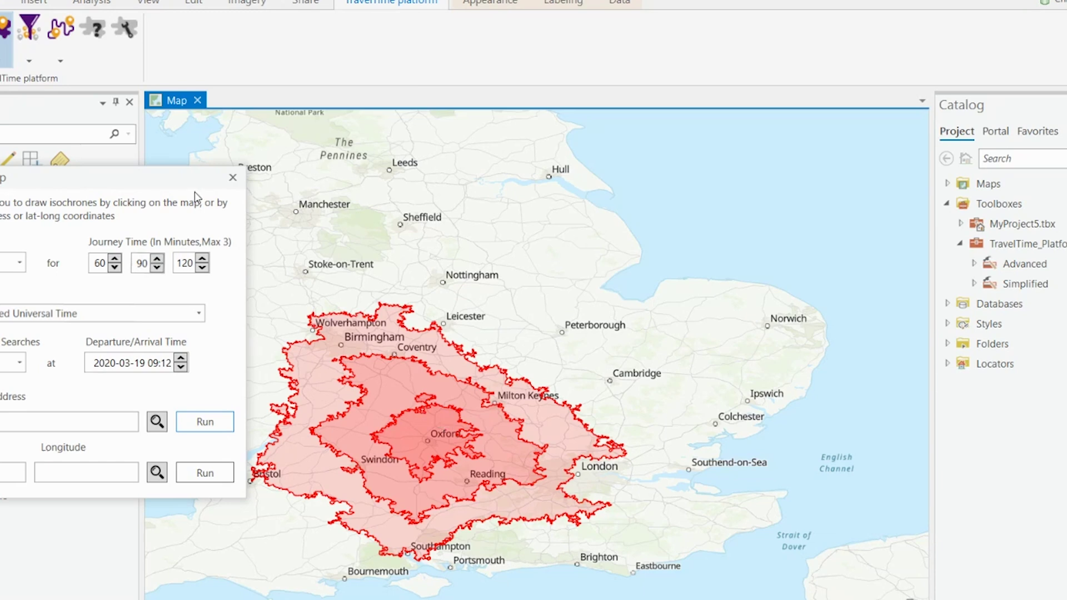
# Remove the three Oxford driving time map layers from the map.
pyautogui.moveTo(186, 189); pyautogui.dragTo(836, 40)
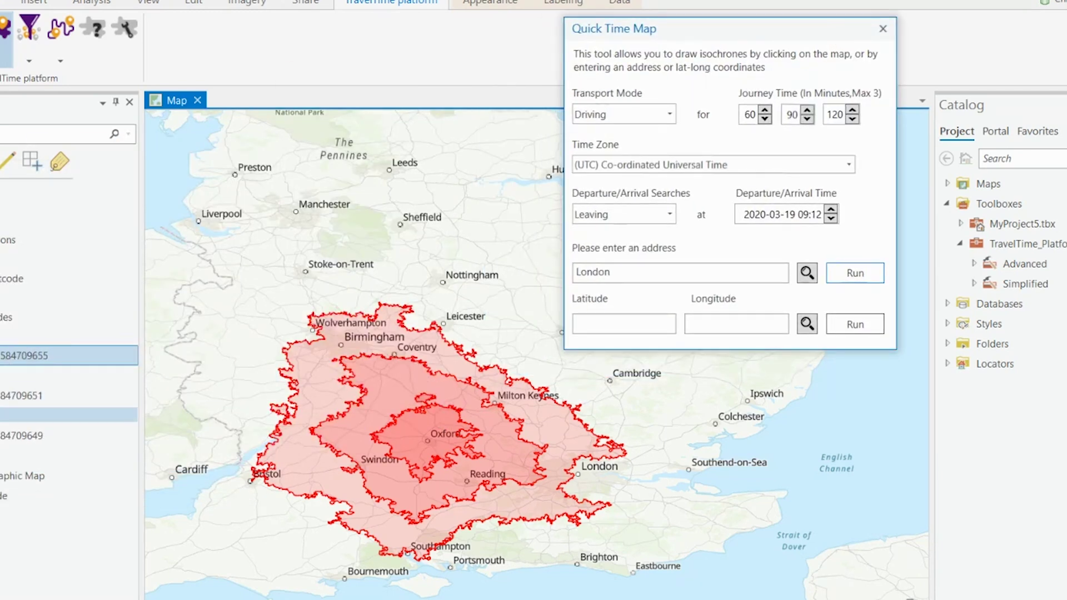
pyautogui.click(28, 355)
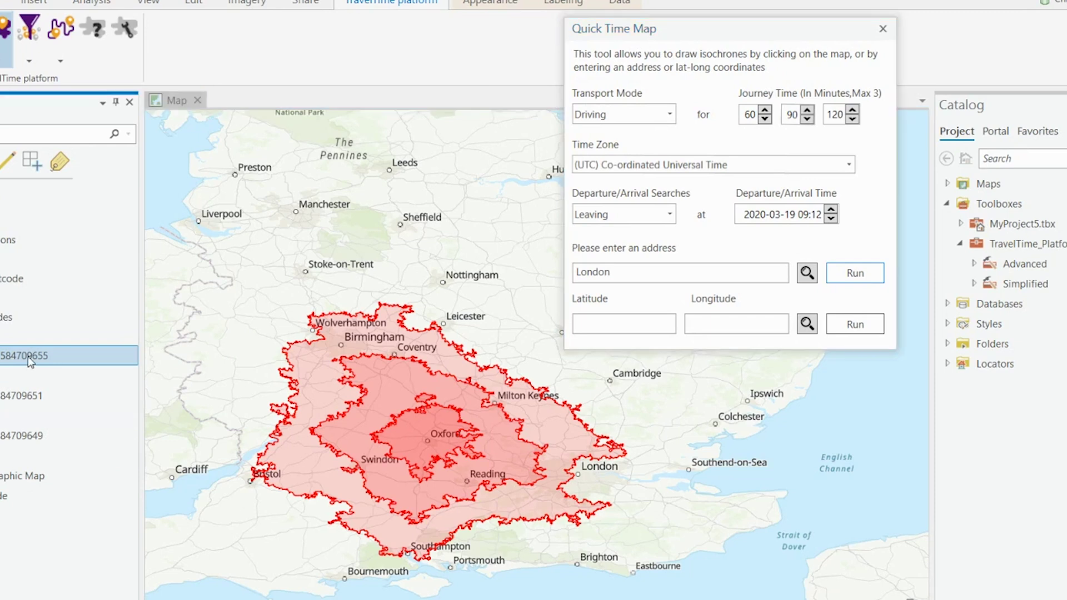
pyautogui.rightClick(5, 437)
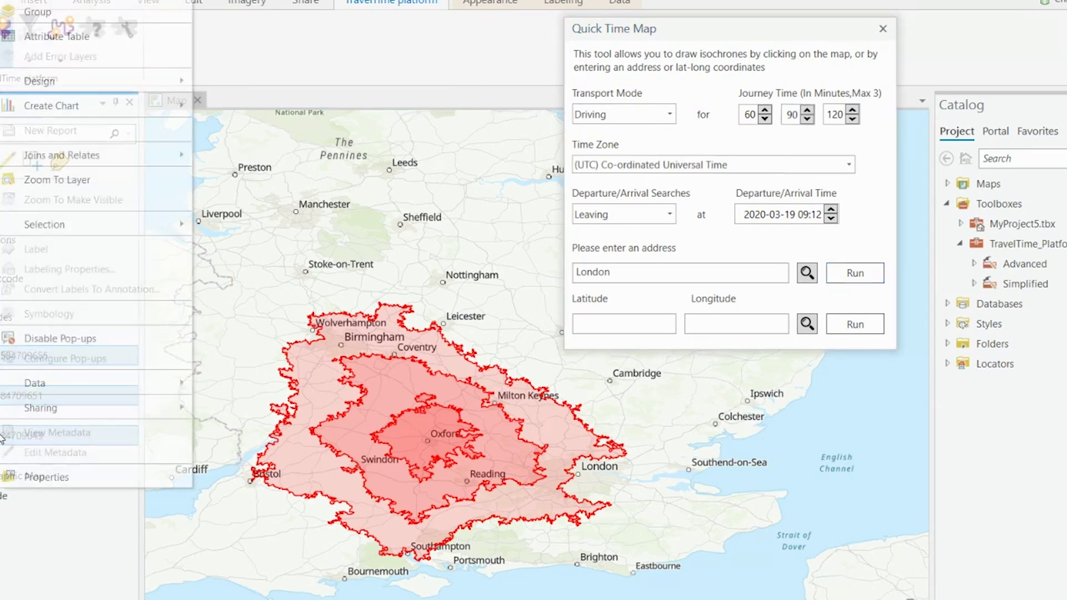
pyautogui.click(92, 3)
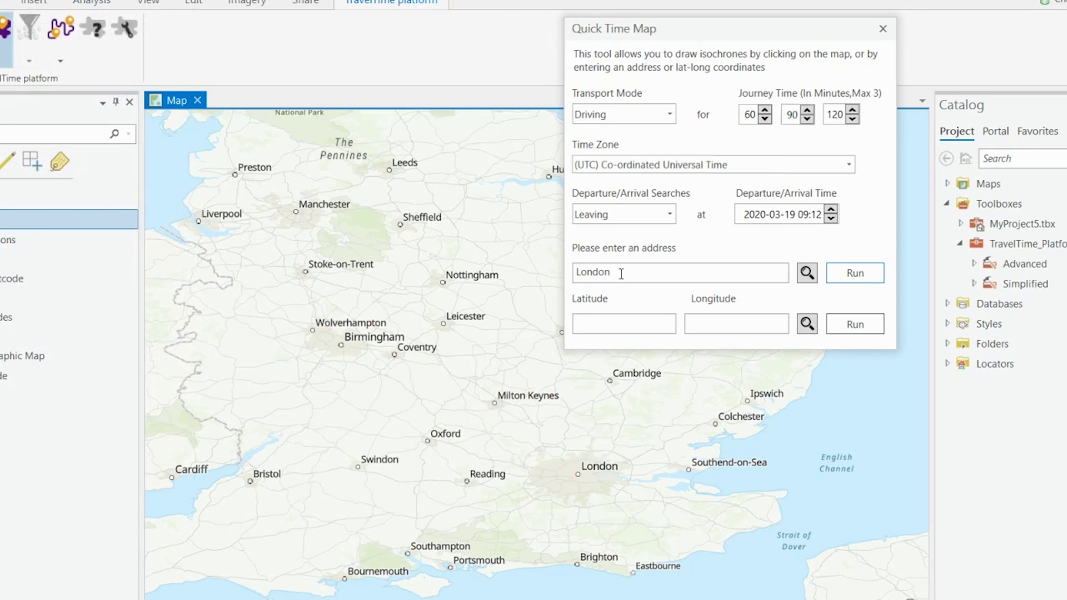
# Set the time map's address to EC1V 2NZ and its transport mode to Public Transport.
pyautogui.moveTo(622, 273); pyautogui.dragTo(520, 271)
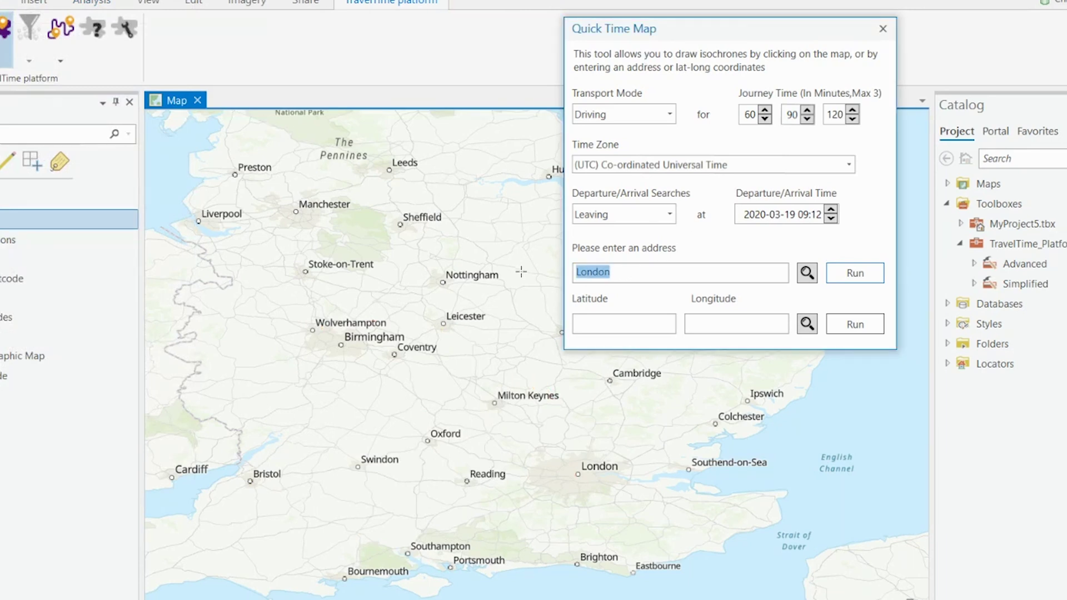
pyautogui.write('EC1V 2N2')
pyautogui.click(671, 114)
pyautogui.click(619, 137)
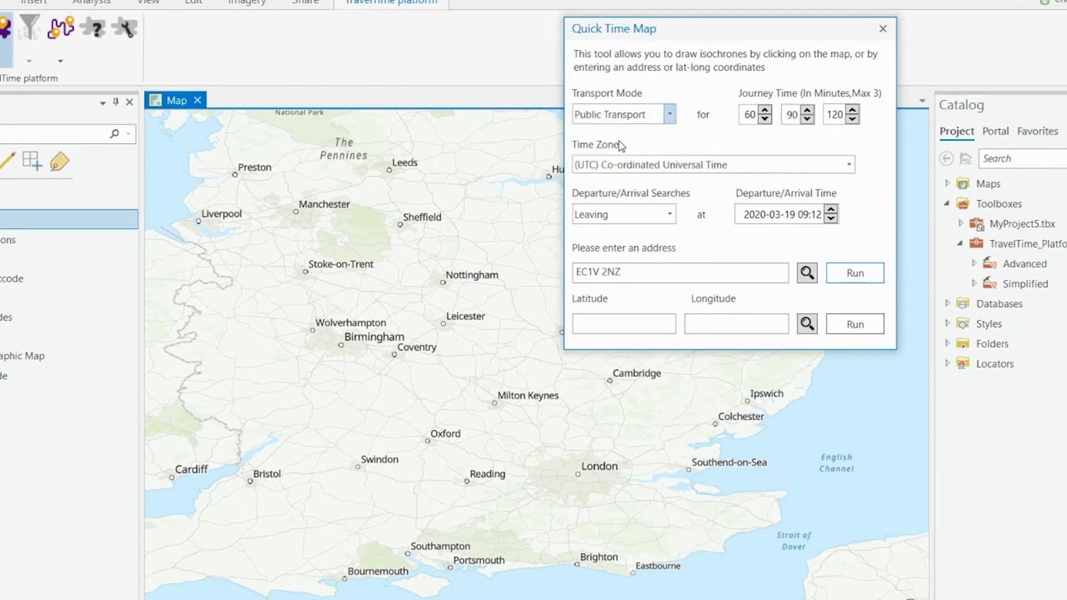
# Set the journey times to 45, 0 and 0 minutes and generate the time map from the entered address.
pyautogui.doubleClick(749, 115)
pyautogui.write('45')
pyautogui.doubleClick(789, 116)
pyautogui.write('60')
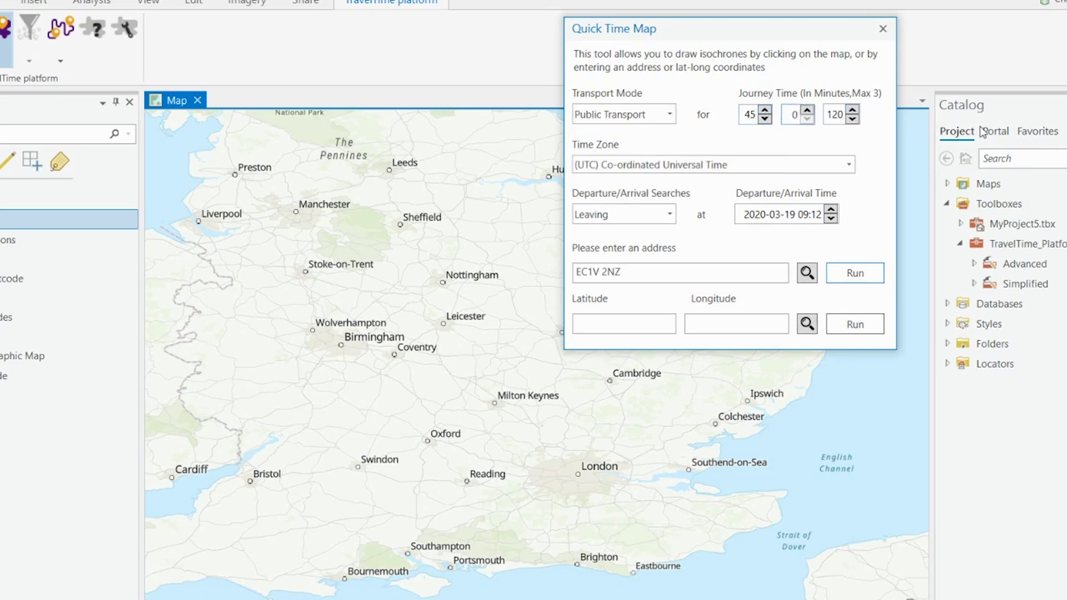
pyautogui.click(834, 113)
pyautogui.write('0')
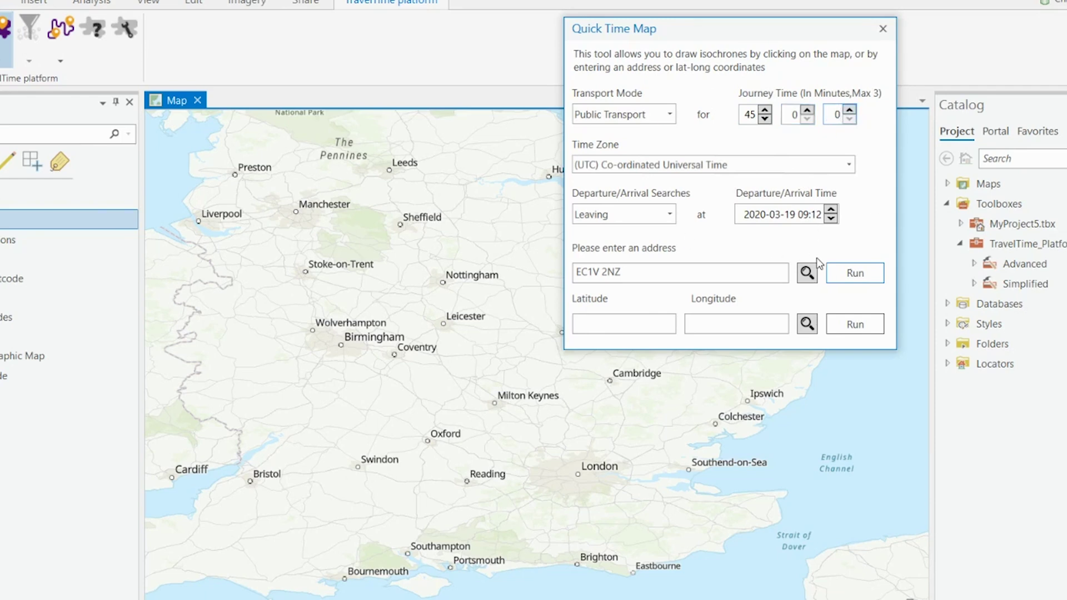
pyautogui.click(859, 274)
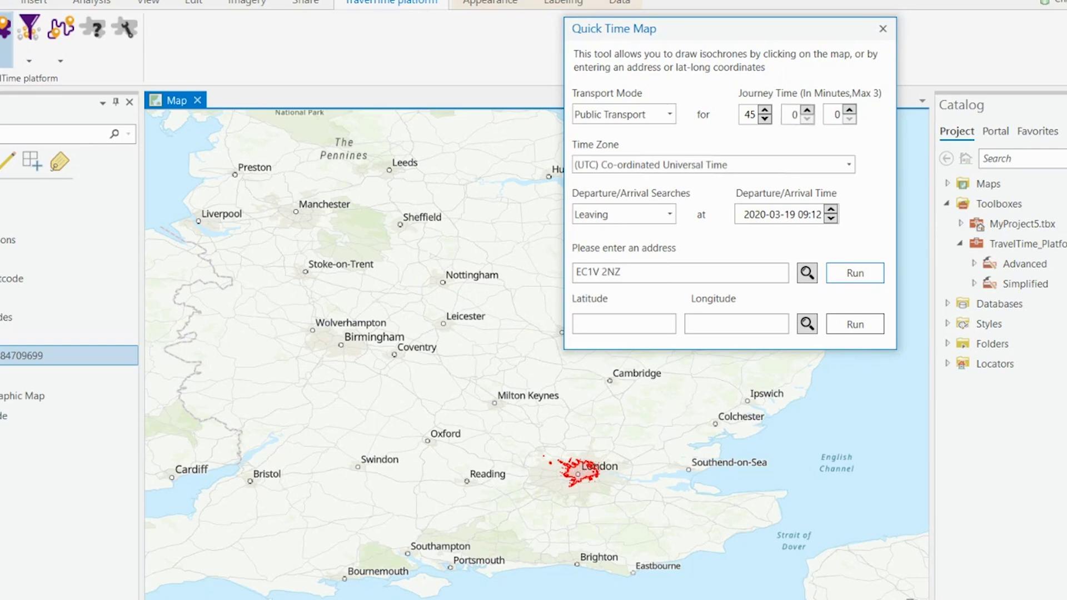
# Close the Quick Time Map tool, inspect the London public transport area, and remove its layer.
pyautogui.scroll(2, 579, 469)
pyautogui.click(883, 28)
pyautogui.scroll(2, 553, 385)
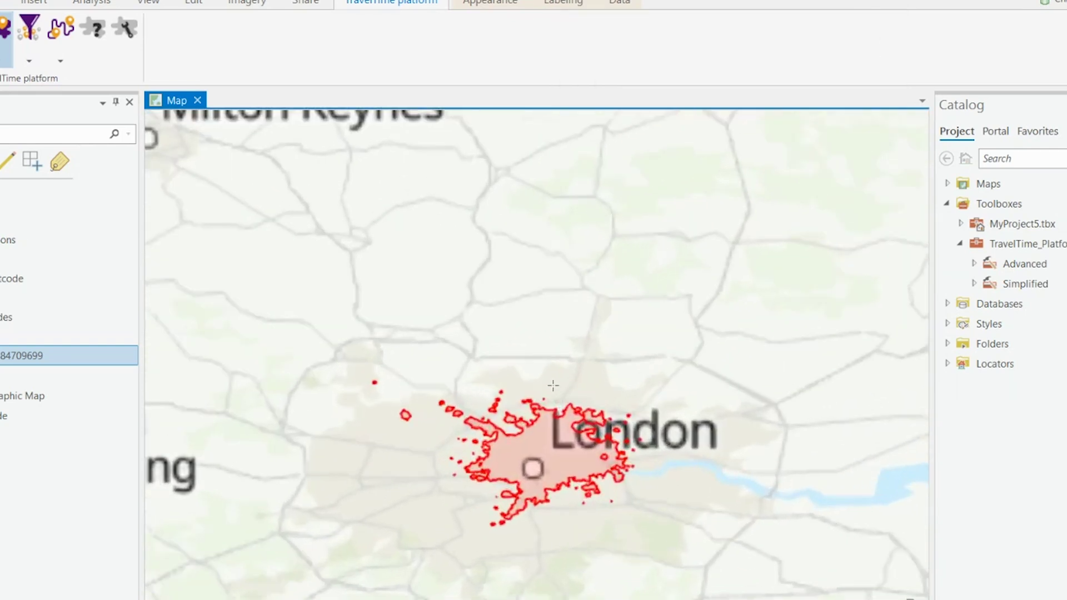
pyautogui.scroll(1, 554, 405)
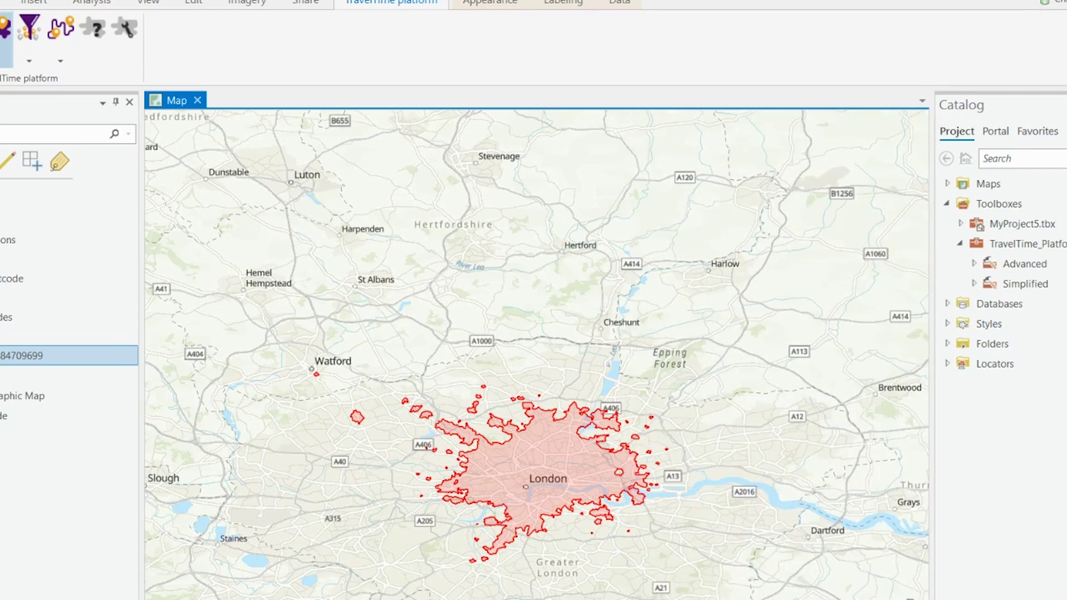
pyautogui.rightClick(22, 355)
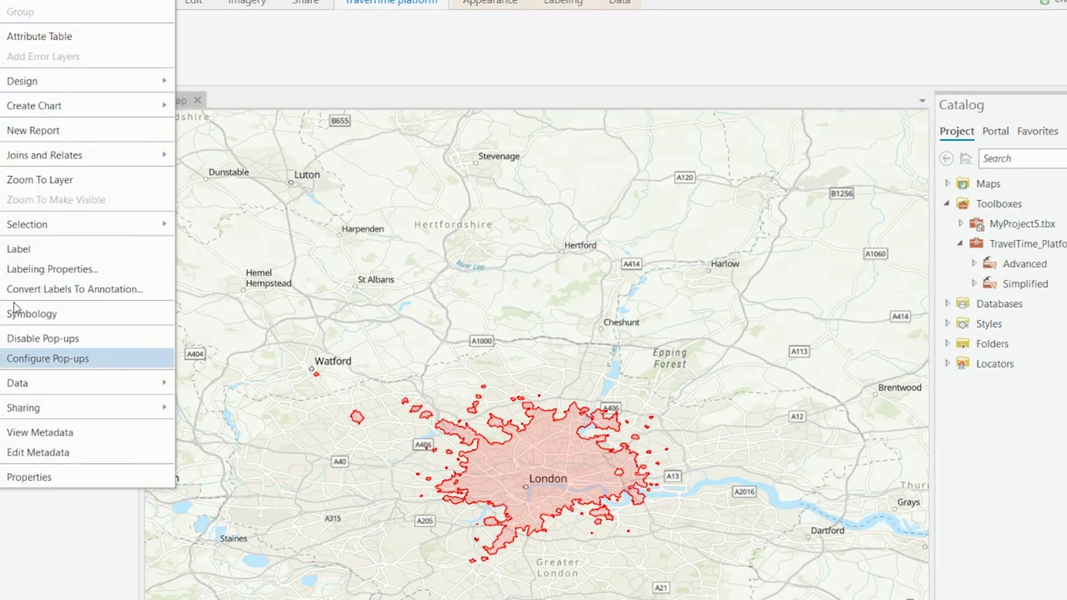
pyautogui.click(44, 3)
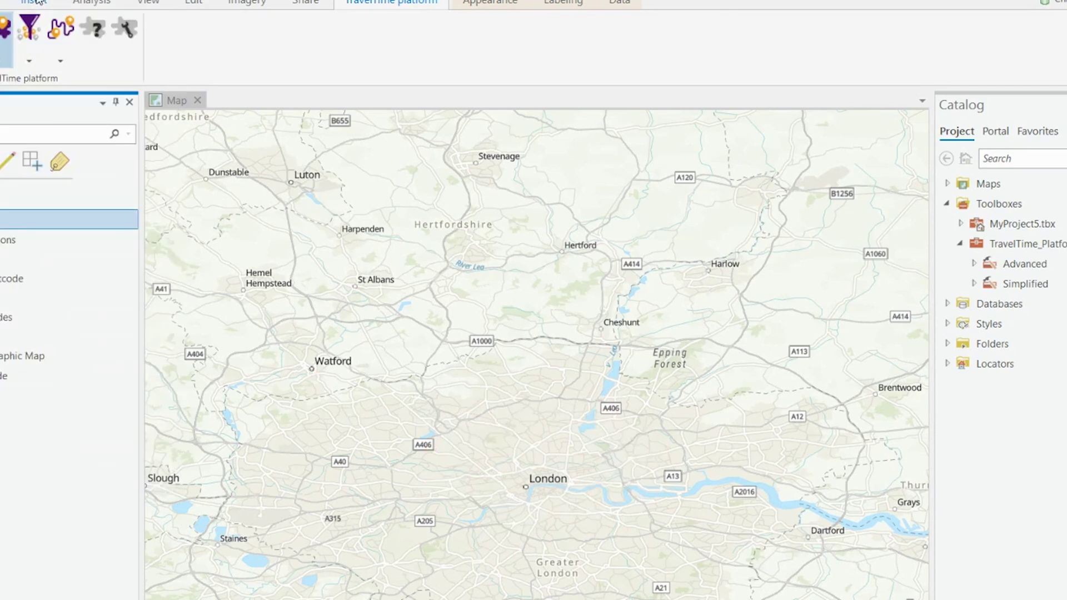
# Compute a public transport Quick Route from origin EC1V 2NZ to destination SW8 2EZ.
pyautogui.click(62, 31)
pyautogui.click(60, 61)
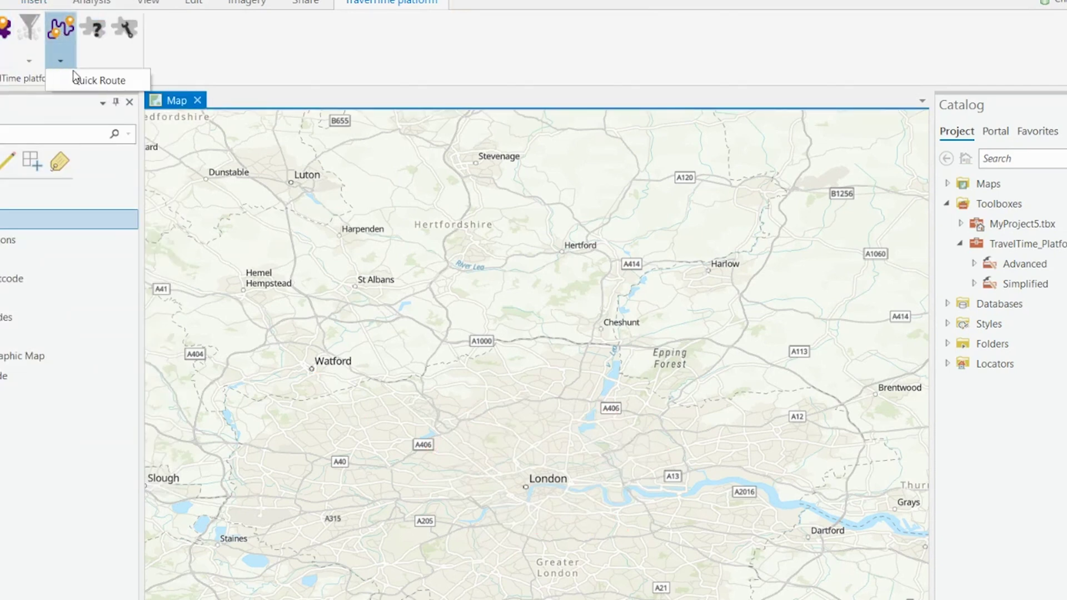
pyautogui.click(101, 79)
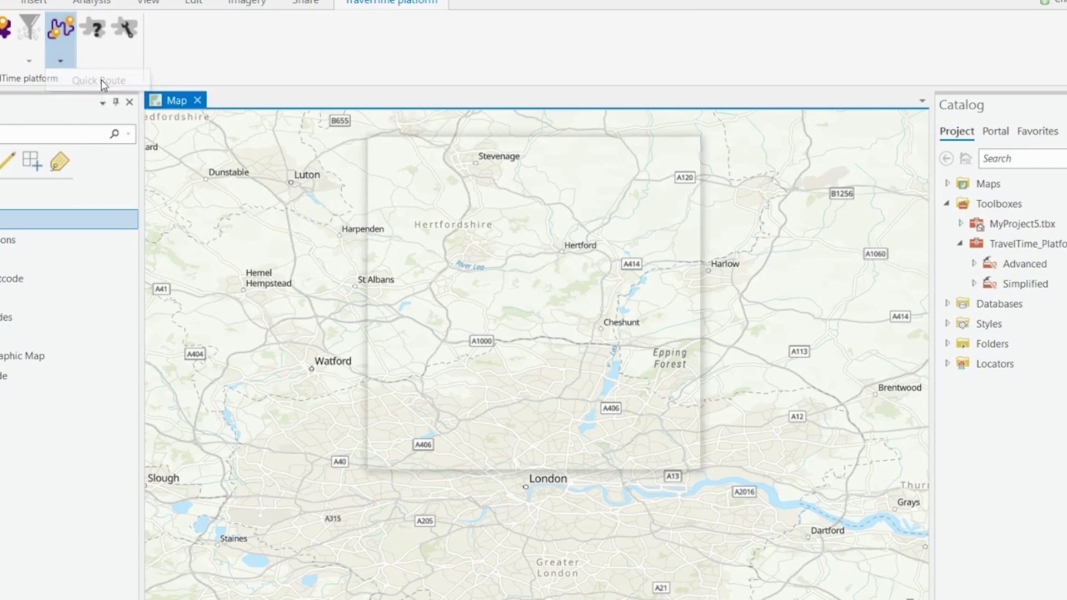
pyautogui.moveTo(467, 155); pyautogui.dragTo(114, 71)
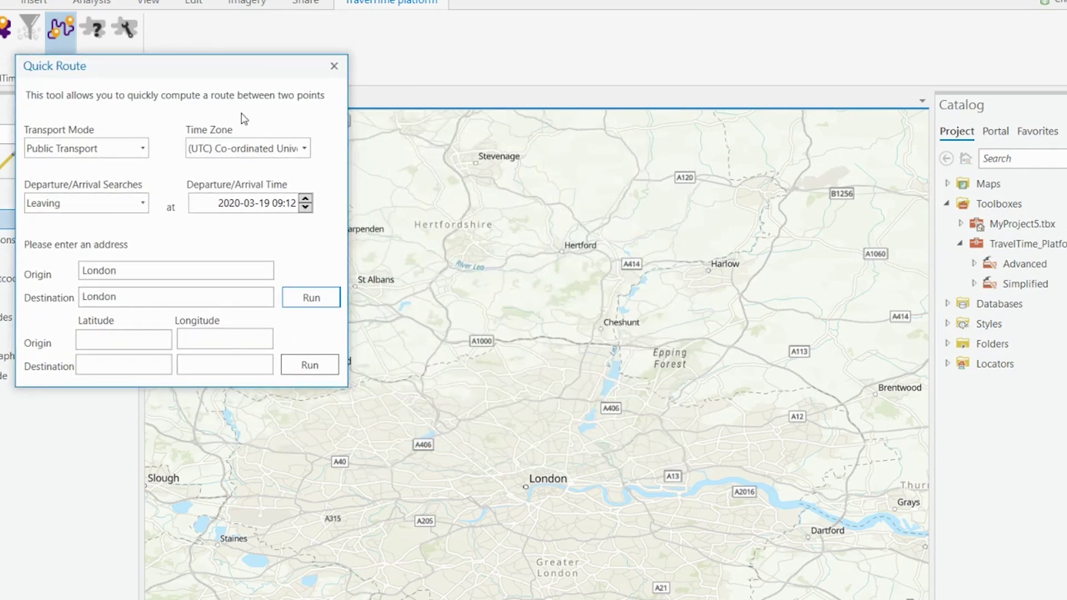
pyautogui.moveTo(137, 270); pyautogui.dragTo(38, 278)
pyautogui.write('EC1V 2NZ')
pyautogui.moveTo(158, 298); pyautogui.dragTo(18, 305)
pyautogui.write('SW8 2EZ')
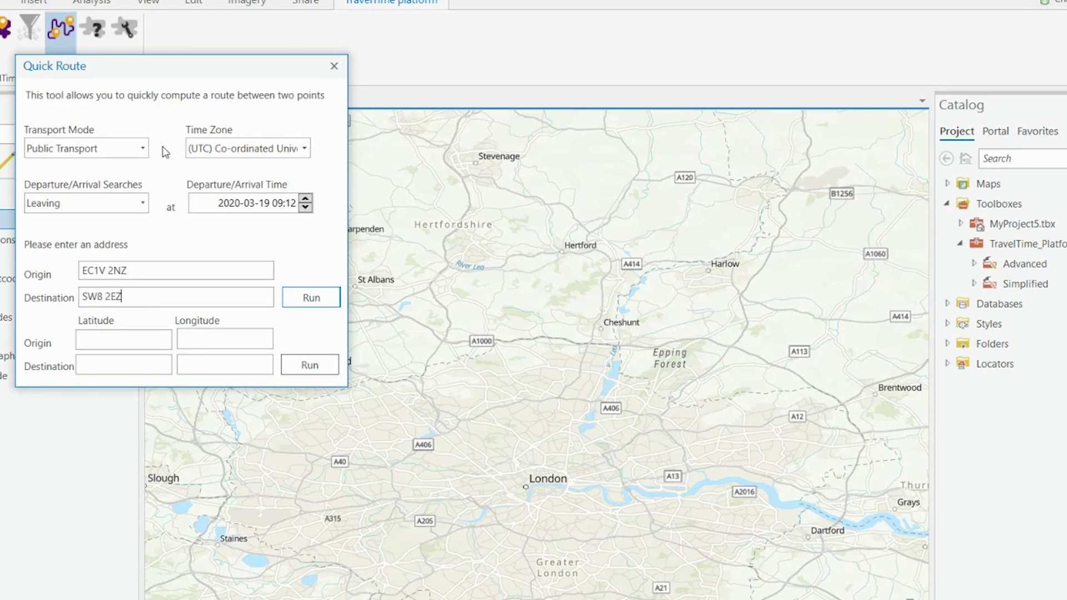
pyautogui.click(314, 297)
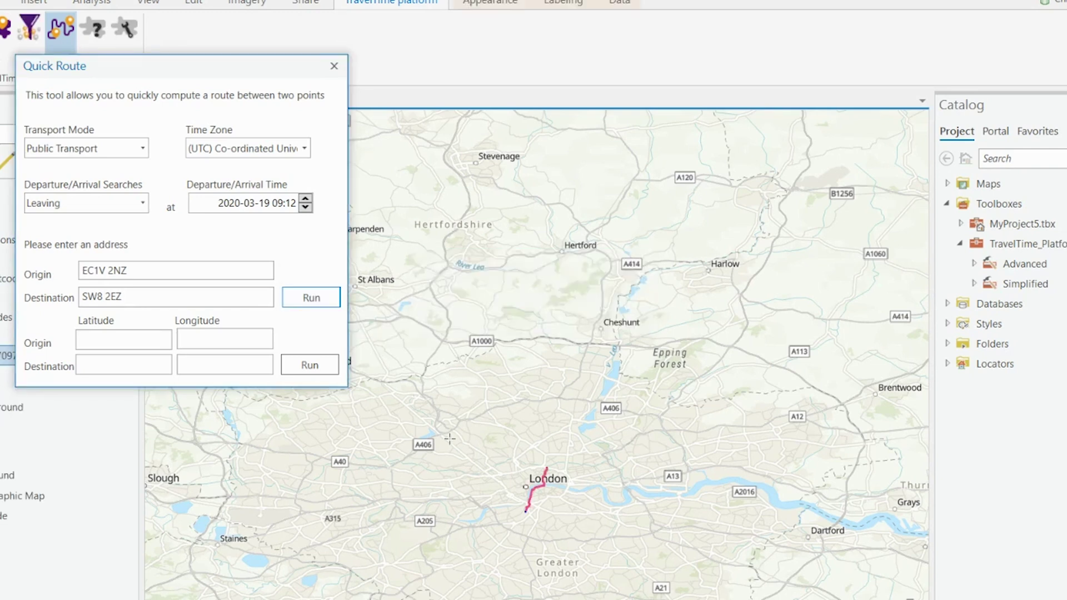
pyautogui.scroll(3, 526, 505)
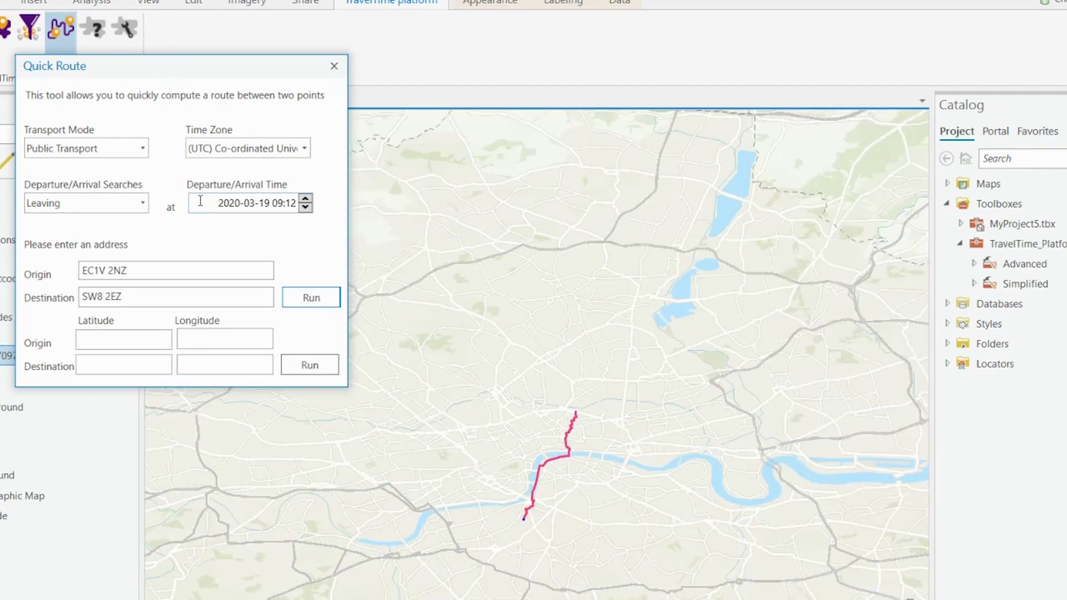
# Compute a Cycling route between map points near the A205 by Richmond and the A1010 south-east of Enfield, and close Quick Route.
pyautogui.click(143, 148)
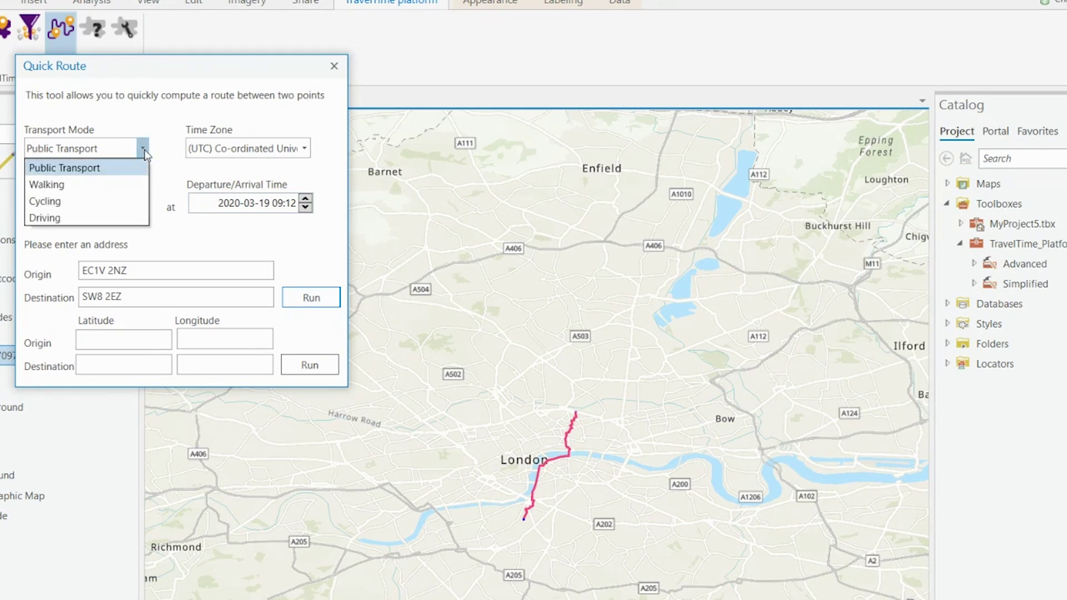
pyautogui.click(63, 202)
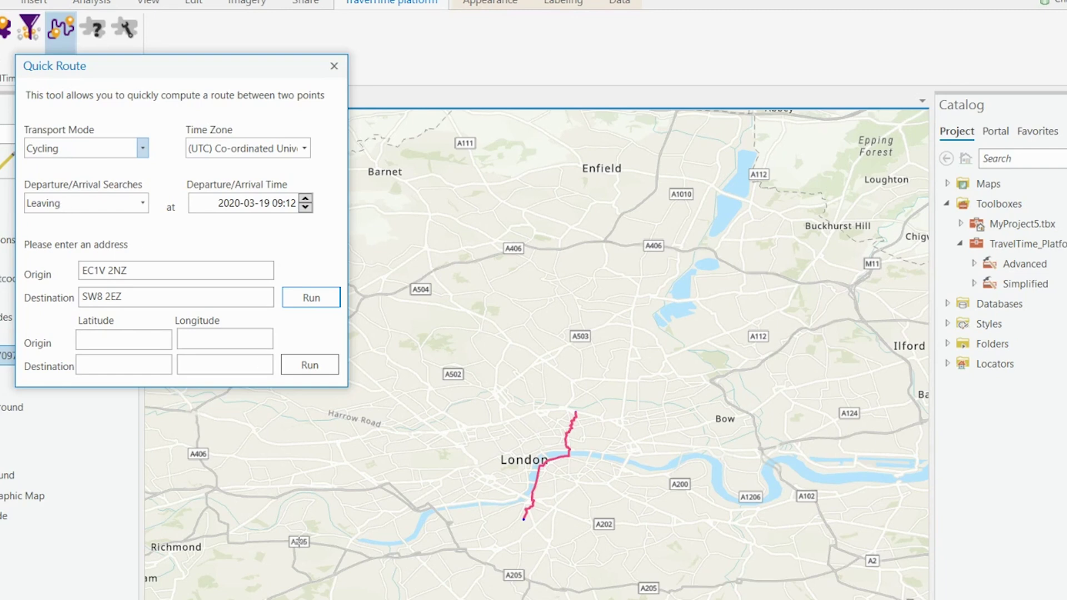
pyautogui.click(288, 525)
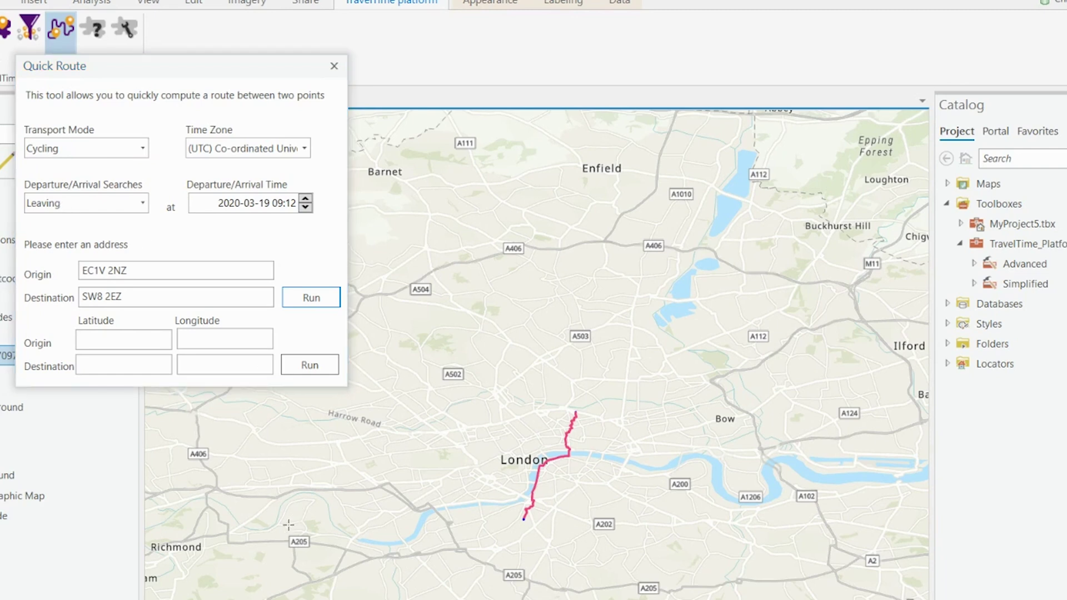
pyautogui.click(689, 212)
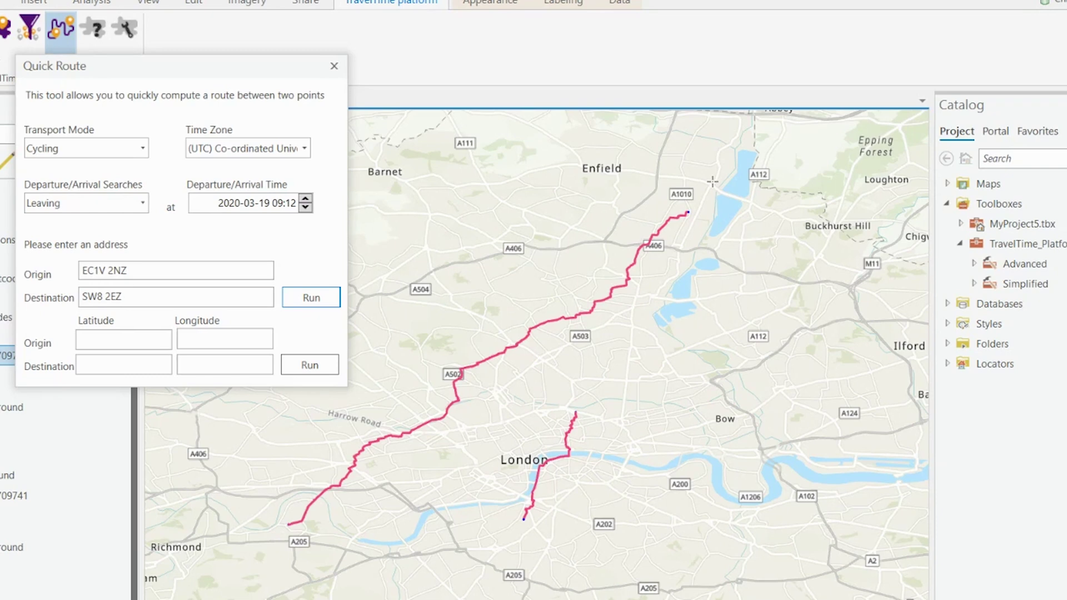
pyautogui.click(334, 66)
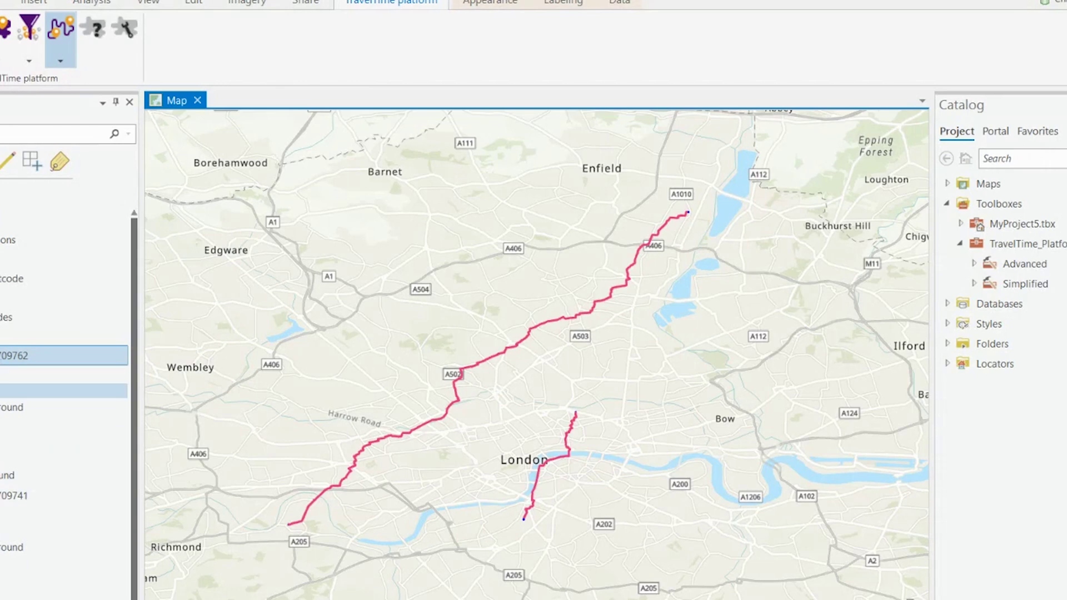
# Remove both the cycling and the public transport route layers from the map.
pyautogui.keyDown('ctrl'); pyautogui.click(64, 495); pyautogui.keyUp('ctrl')
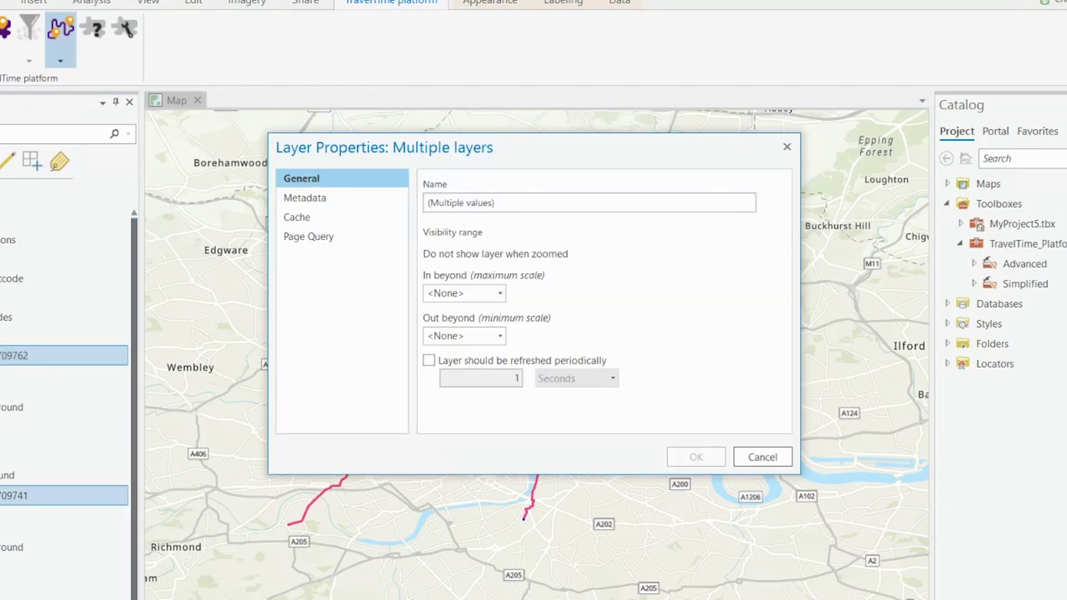
pyautogui.click(787, 145)
pyautogui.rightClick(31, 358)
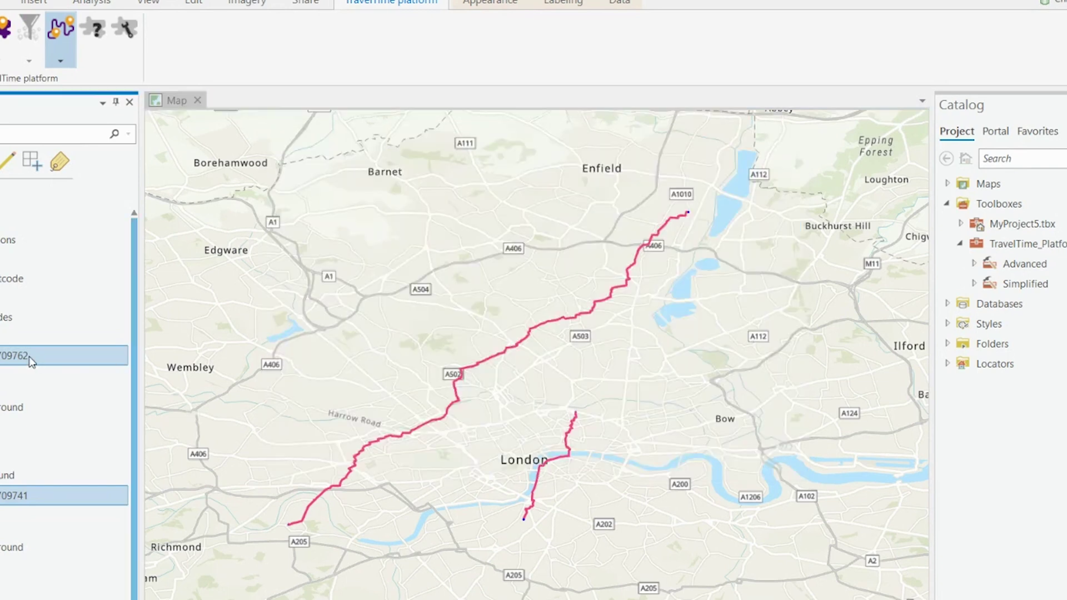
pyautogui.click(91, 3)
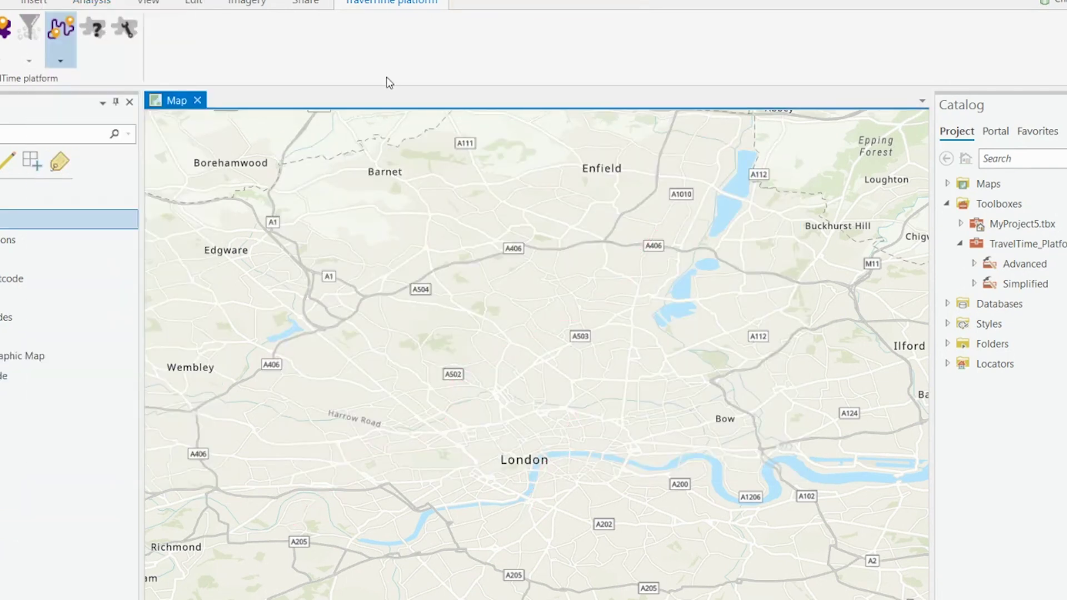
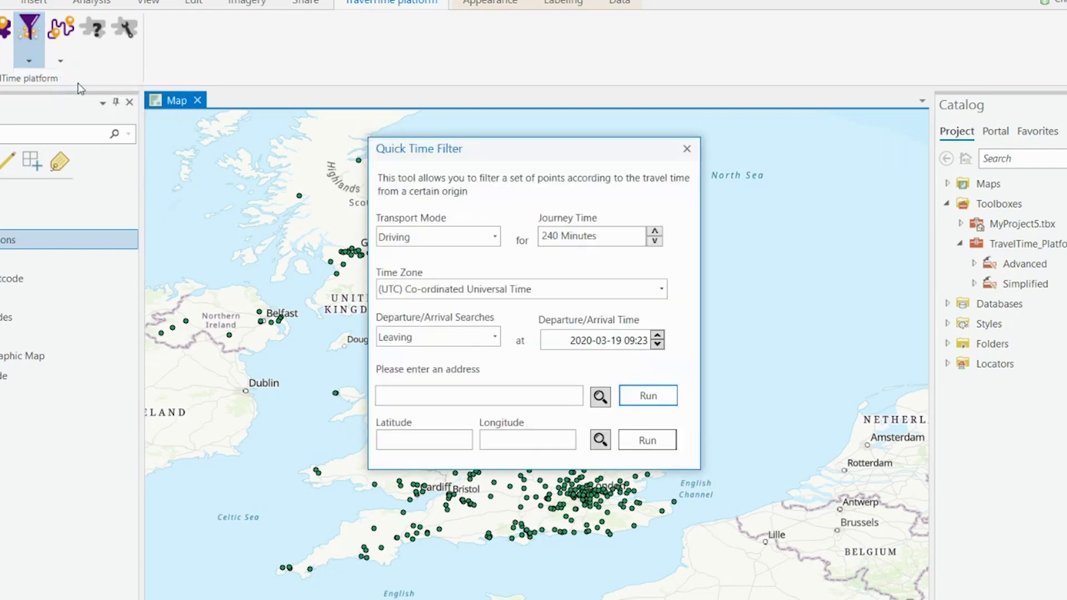
# Run a Quick Time Filter on the UK points for 240 minutes of Driving, leaving from TN11 8LE.
pyautogui.moveTo(519, 148); pyautogui.dragTo(124, 126)
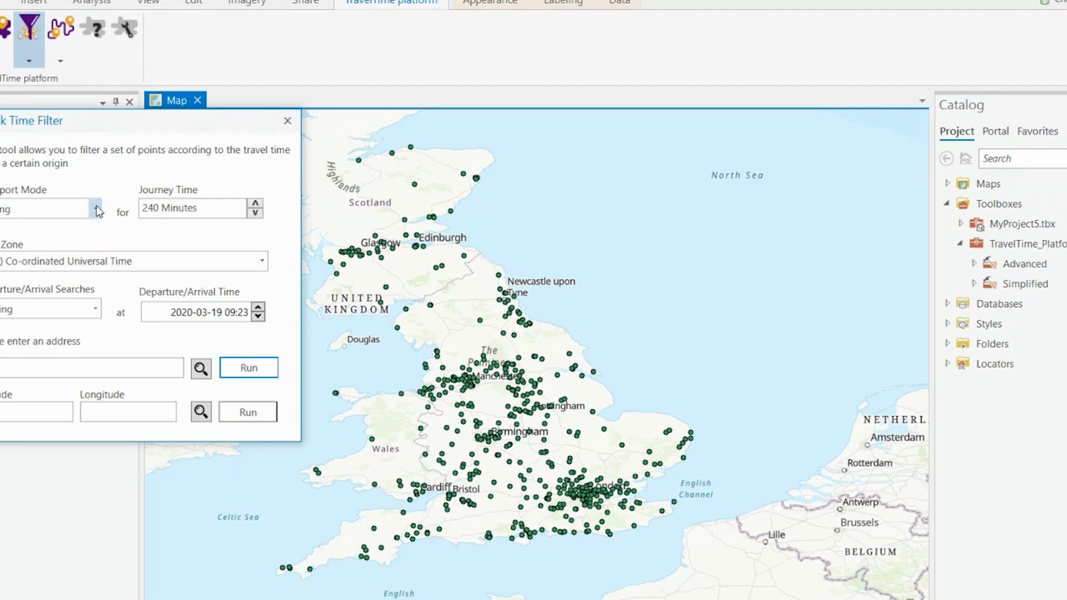
pyautogui.click(101, 363)
pyautogui.write('1 8LE')
pyautogui.click(250, 369)
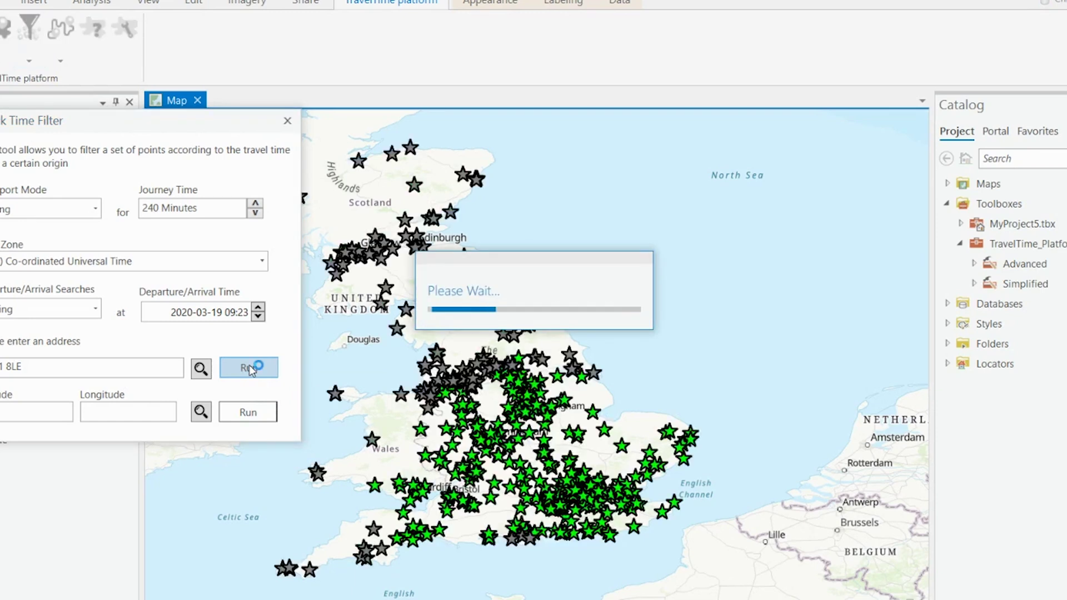
pyautogui.moveTo(205, 124); pyautogui.dragTo(961, 35)
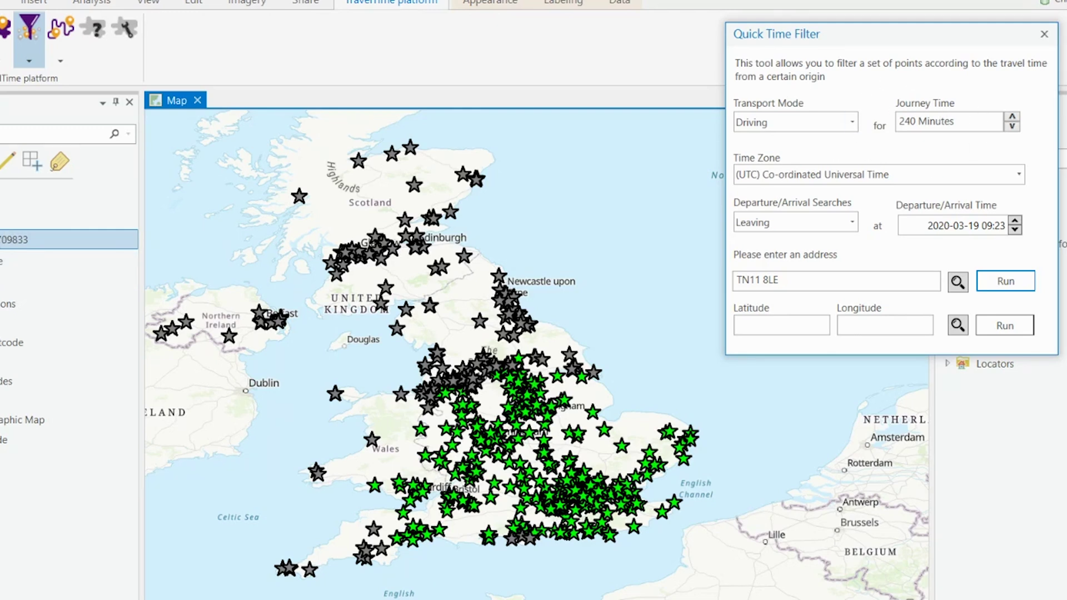
# Open the filter result's attribute table, close Quick Time Filter, and examine the reachable and travel_time columns.
pyautogui.rightClick(11, 239)
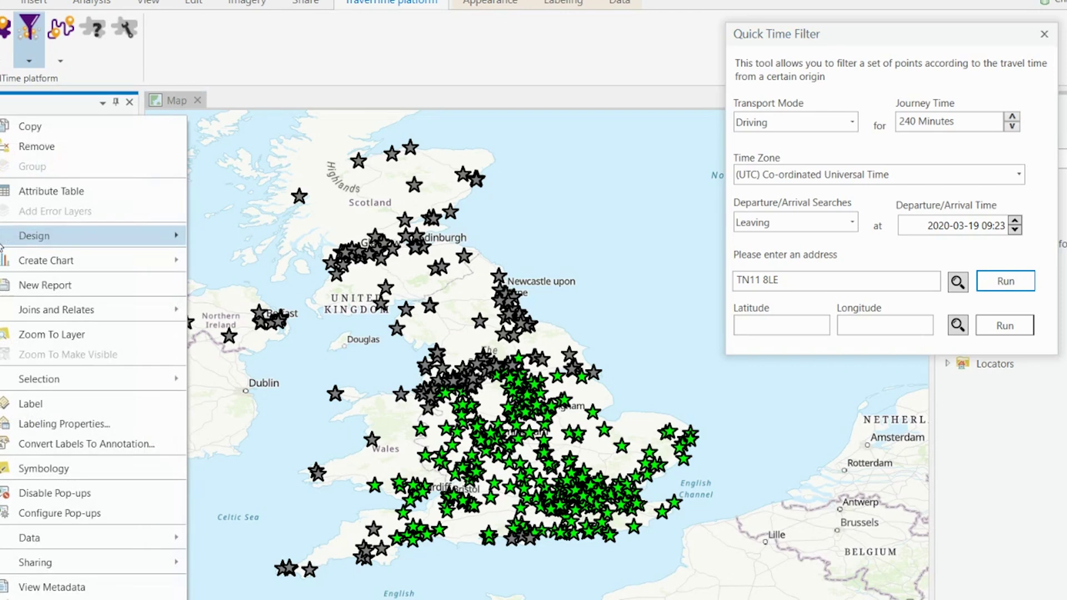
pyautogui.click(62, 195)
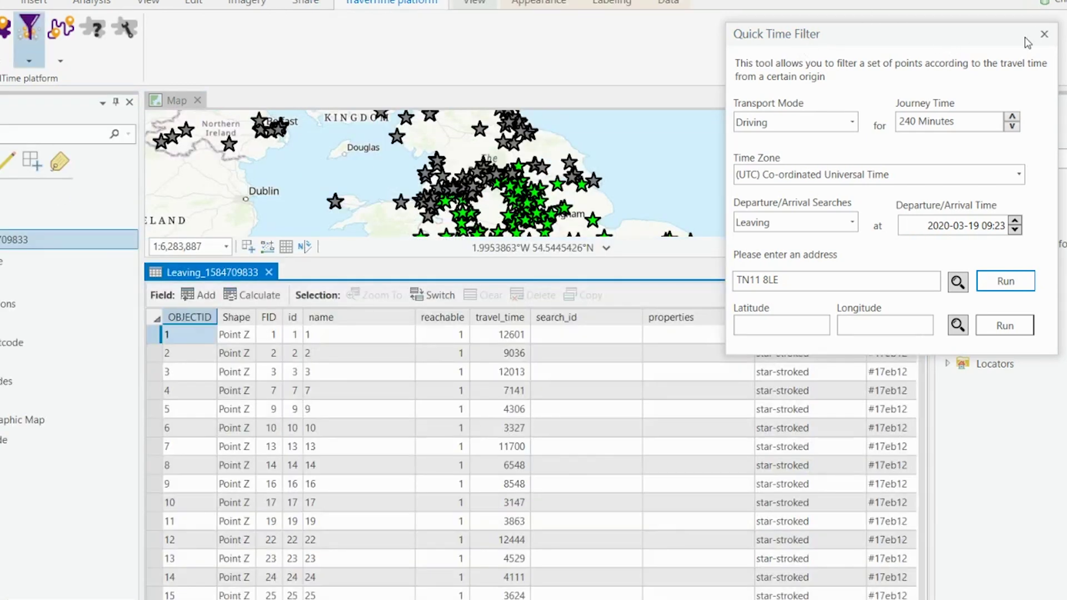
pyautogui.click(1044, 34)
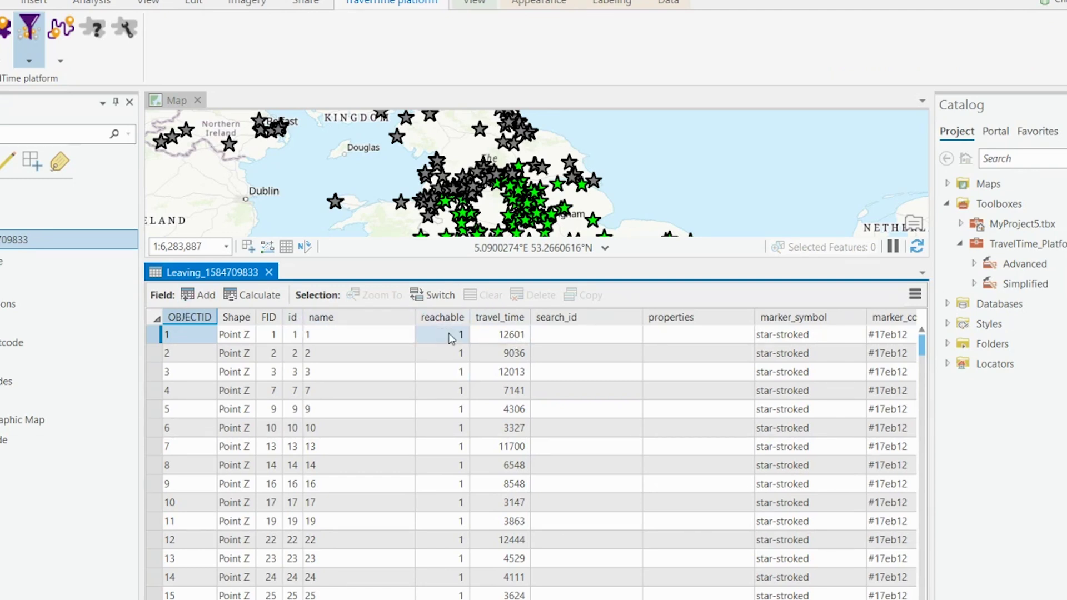
pyautogui.scroll(-2, 503, 328)
pyautogui.scroll(-13, 509, 391)
pyautogui.scroll(-16, 508, 390)
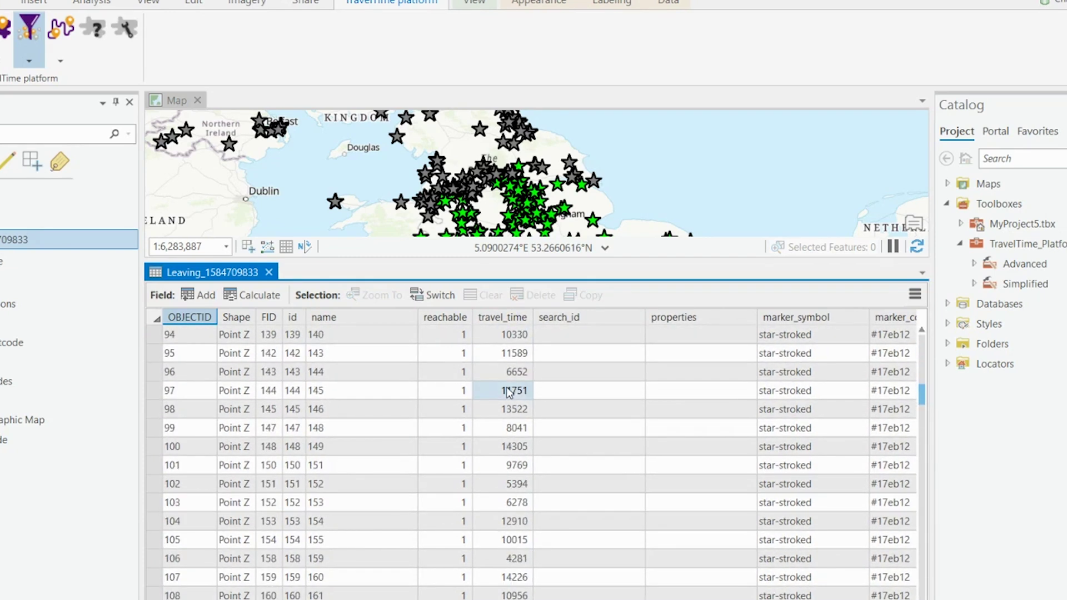
pyautogui.scroll(-3, 509, 391)
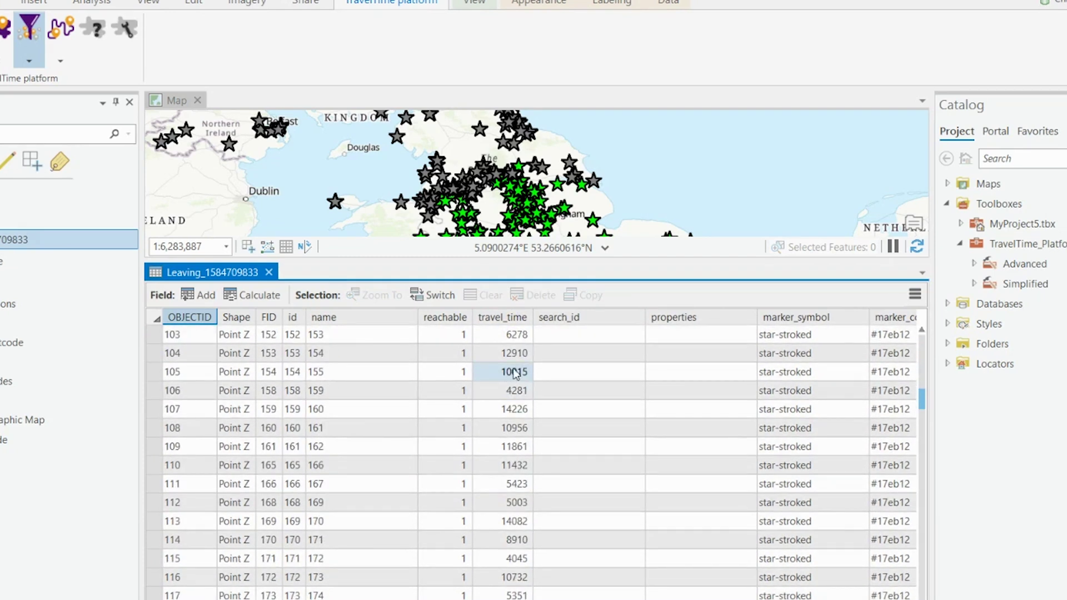
pyautogui.scroll(-3, 495, 411)
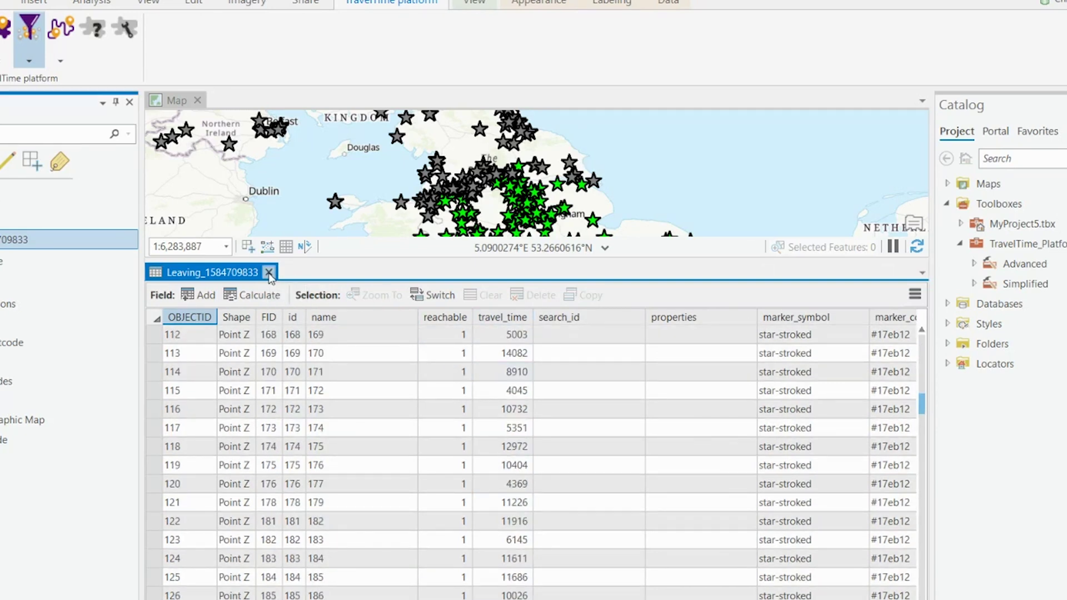
# Close the attribute table and remove the time filter result layer from the map.
pyautogui.click(269, 273)
pyautogui.rightClick(2, 244)
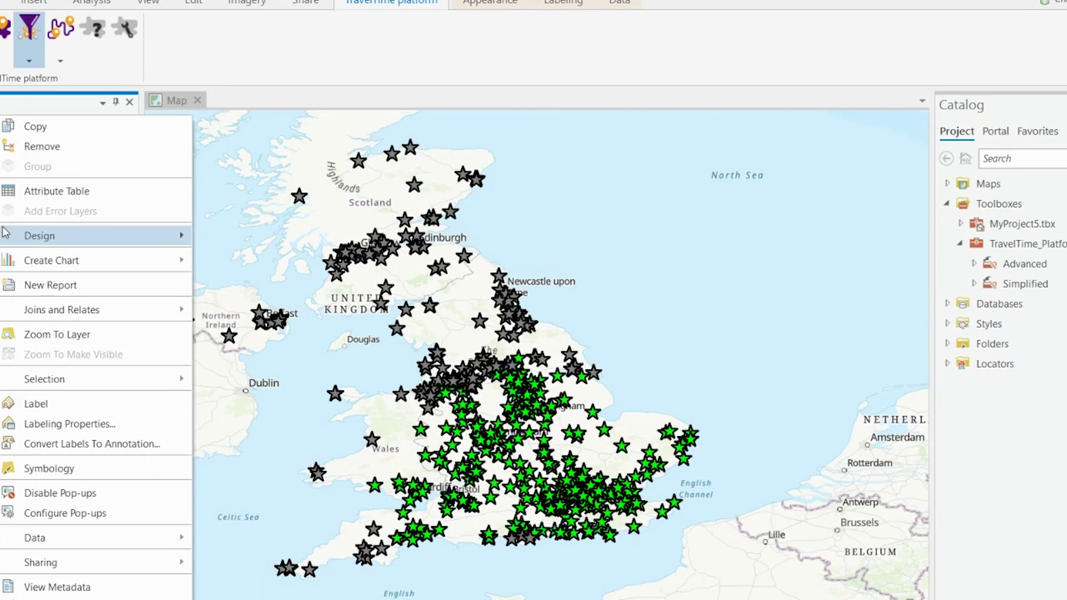
pyautogui.click(36, 147)
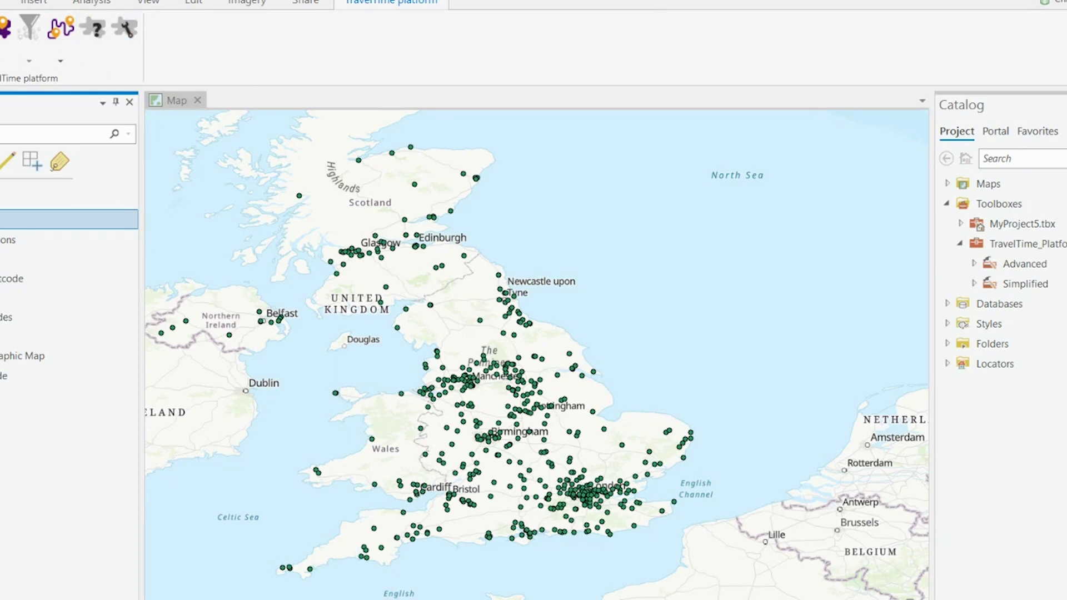
# Hide the 500-UK-Locations layer and show the 10-UK-Postcodes layer over England.
pyautogui.click(9, 1)
pyautogui.moveTo(531, 383); pyautogui.dragTo(550, 382)
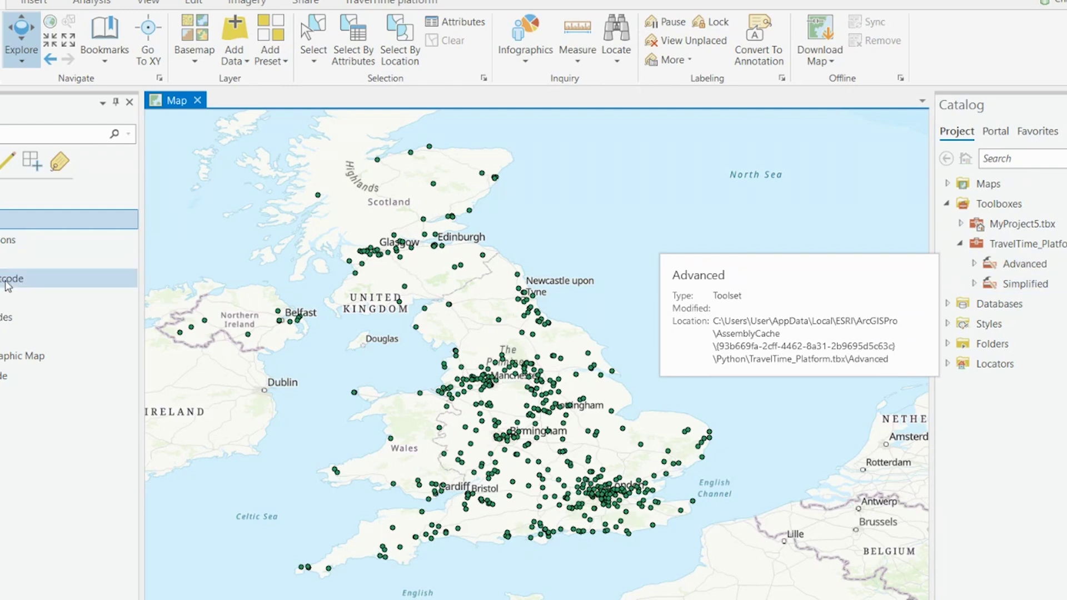
pyautogui.click(2, 240)
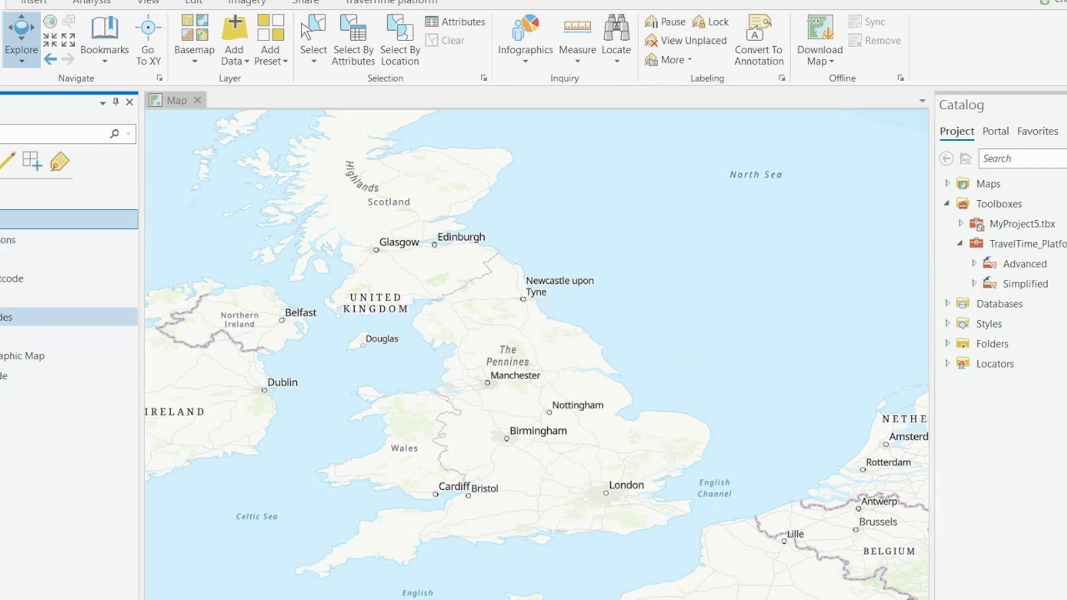
pyautogui.scroll(3, 596, 521)
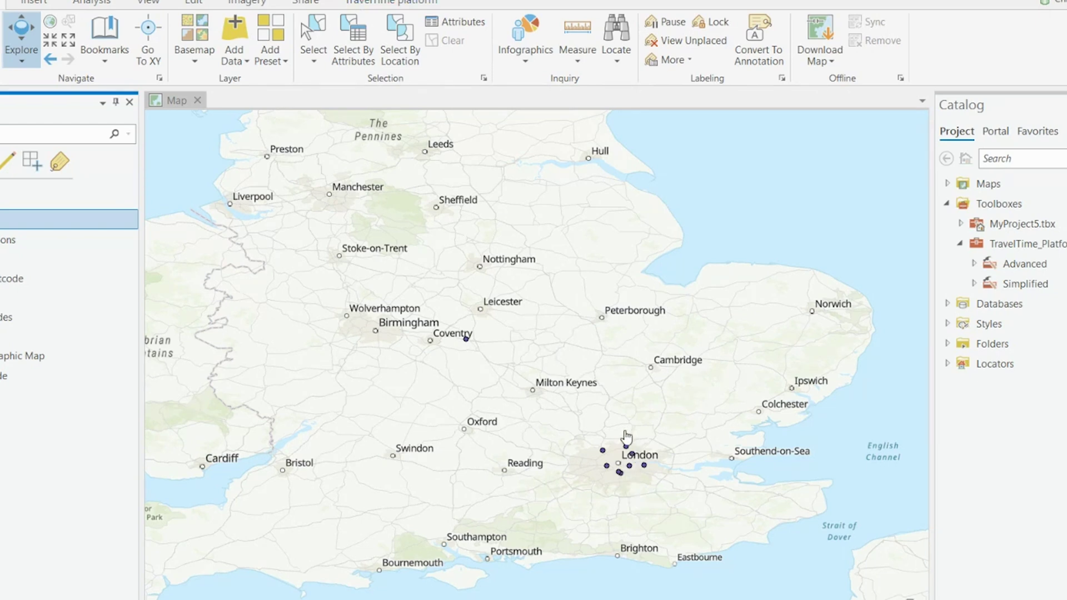
# Open the Simplified toolset's Time Map Simple tool, with 10-UK-Postcodes as Locations and public_transport as Travel Mode.
pyautogui.click(974, 284)
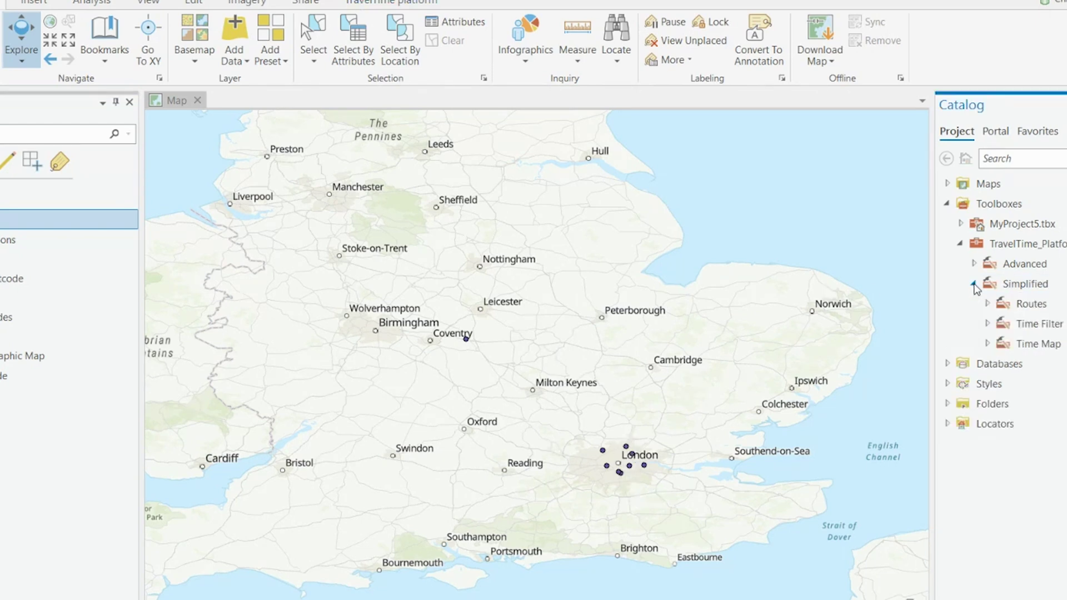
pyautogui.click(987, 344)
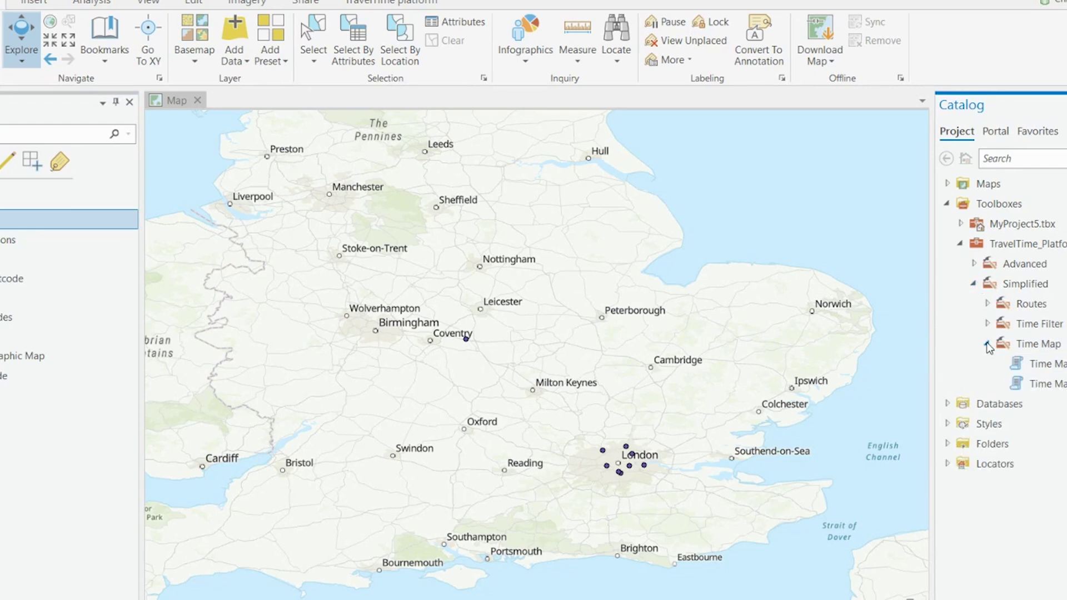
pyautogui.doubleClick(1053, 365)
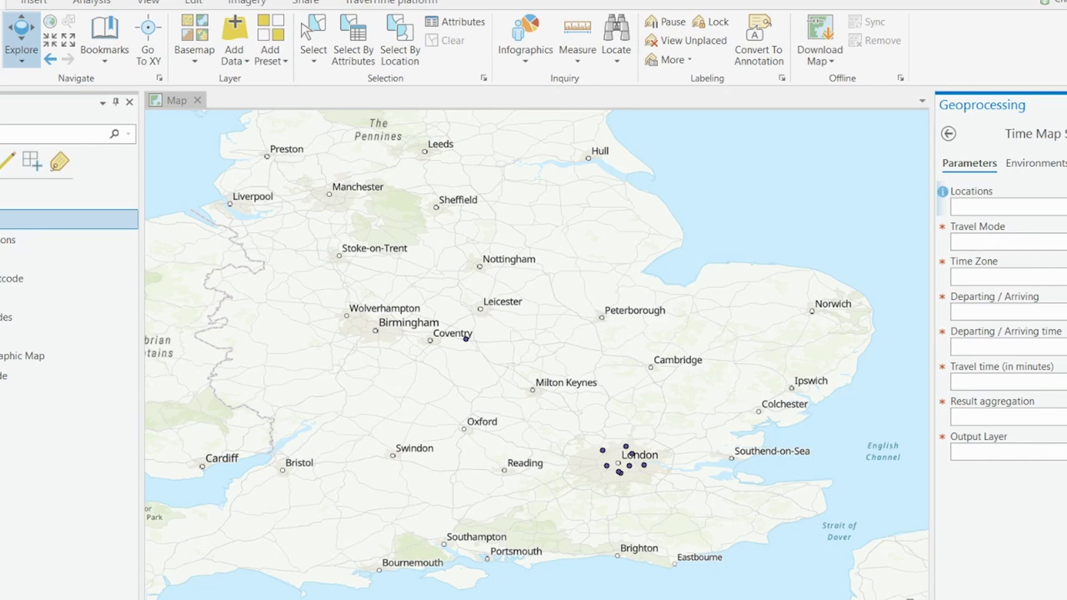
pyautogui.click(1001, 207)
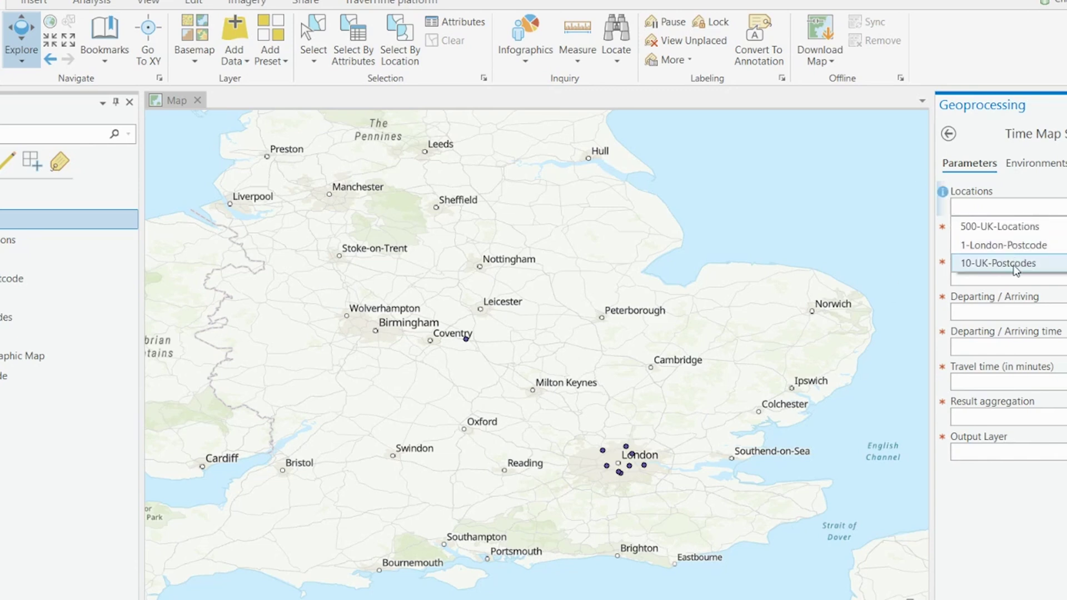
pyautogui.click(1015, 263)
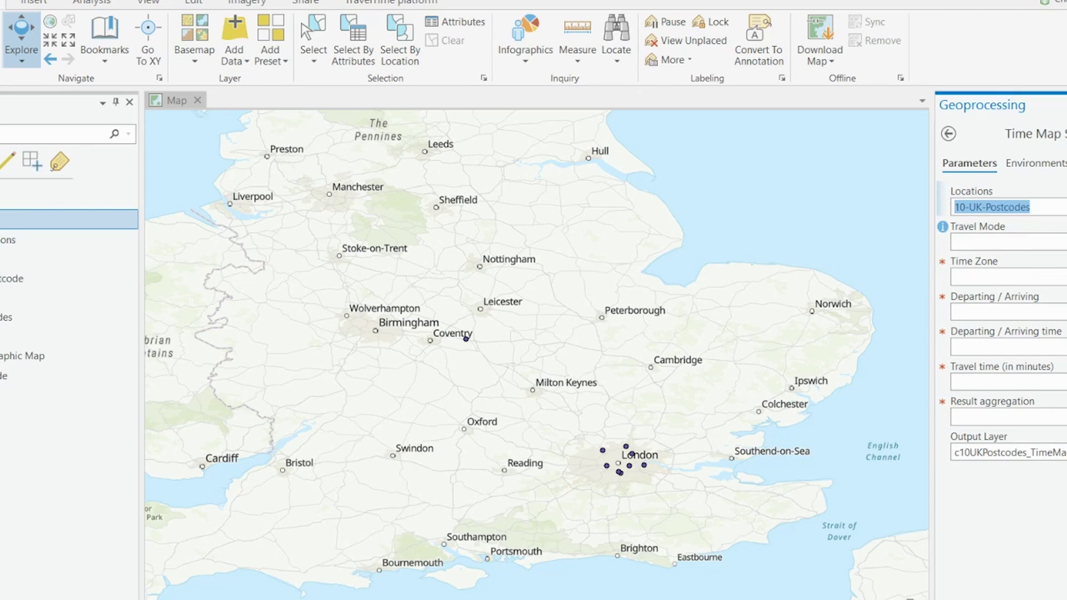
pyautogui.click(1006, 242)
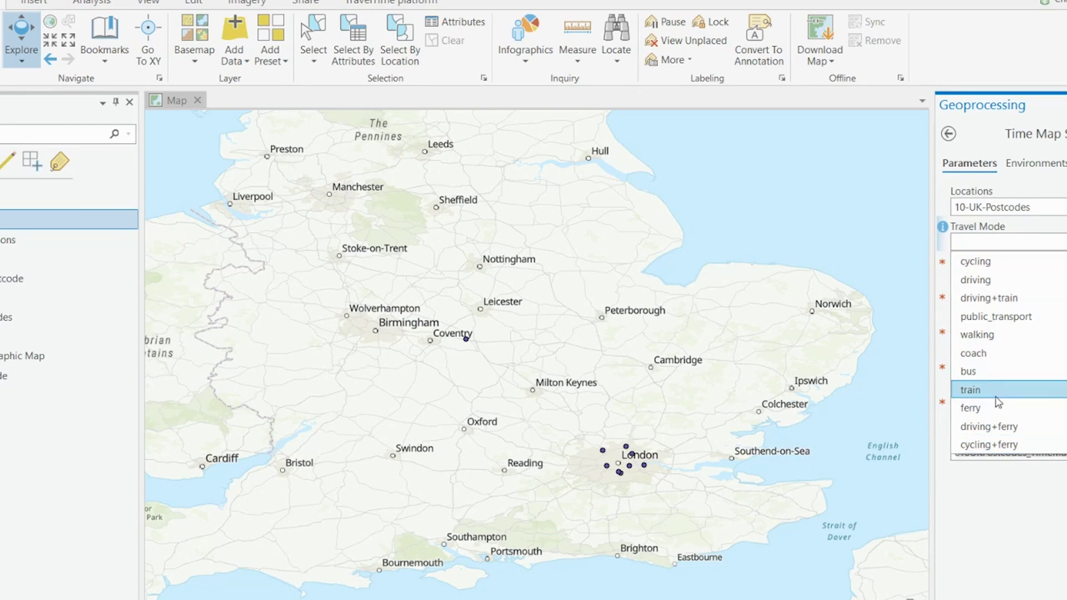
pyautogui.click(1015, 317)
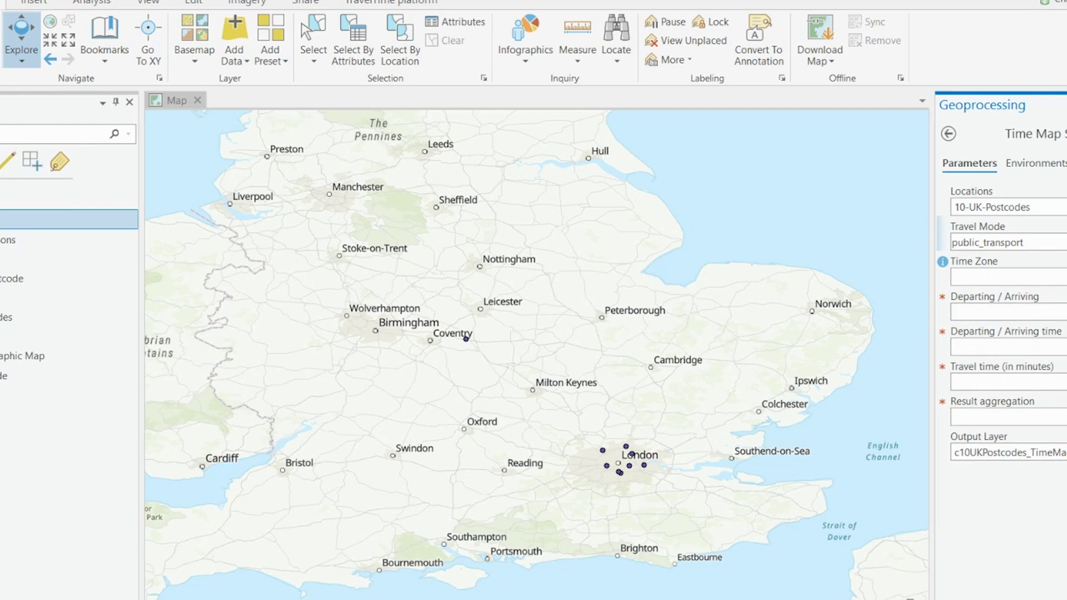
# Set the time map's time zone to UTC and its departure time to 20/03/2020 09:00:00.
pyautogui.click(1022, 277)
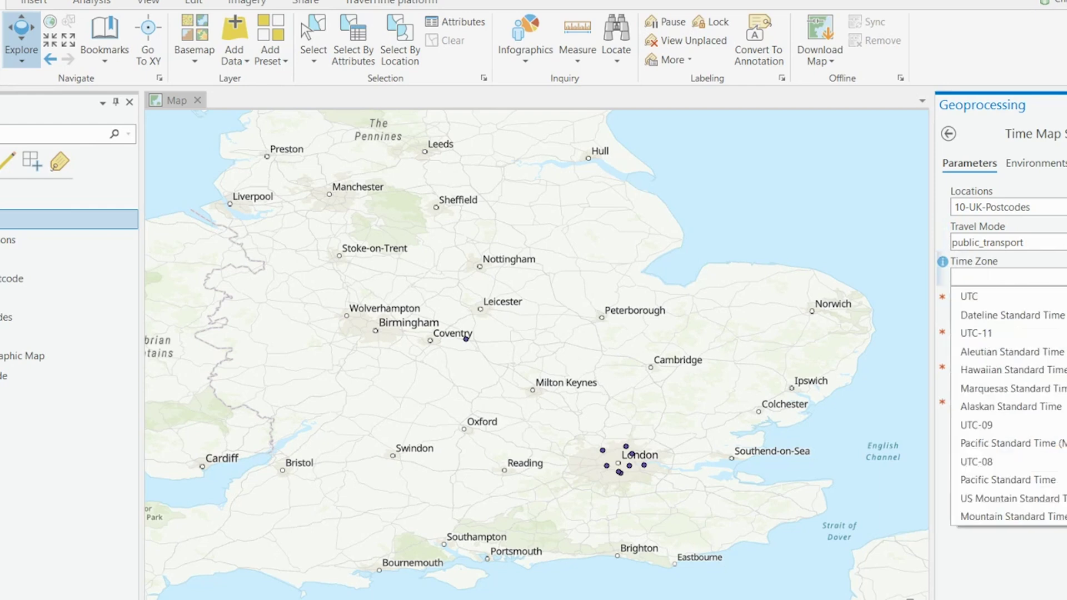
pyautogui.click(1025, 303)
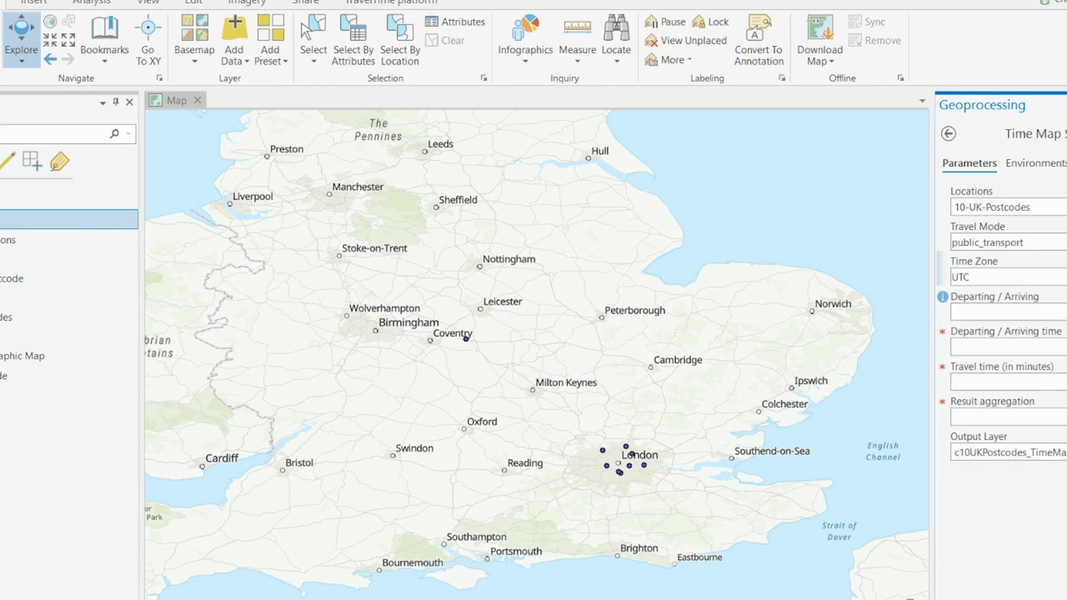
pyautogui.click(1041, 311)
pyautogui.click(1055, 336)
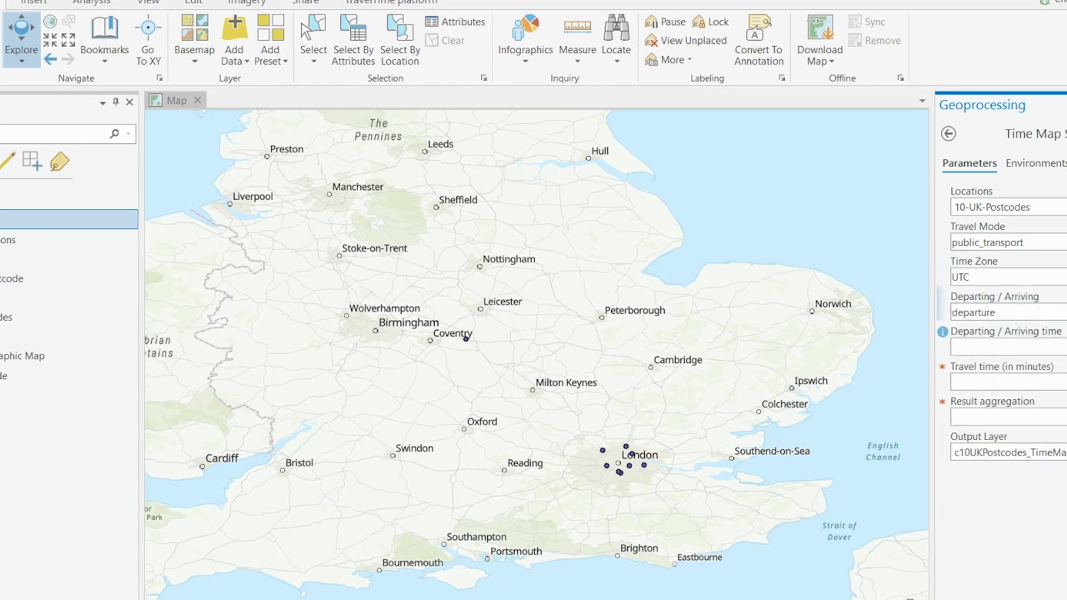
pyautogui.click(1045, 347)
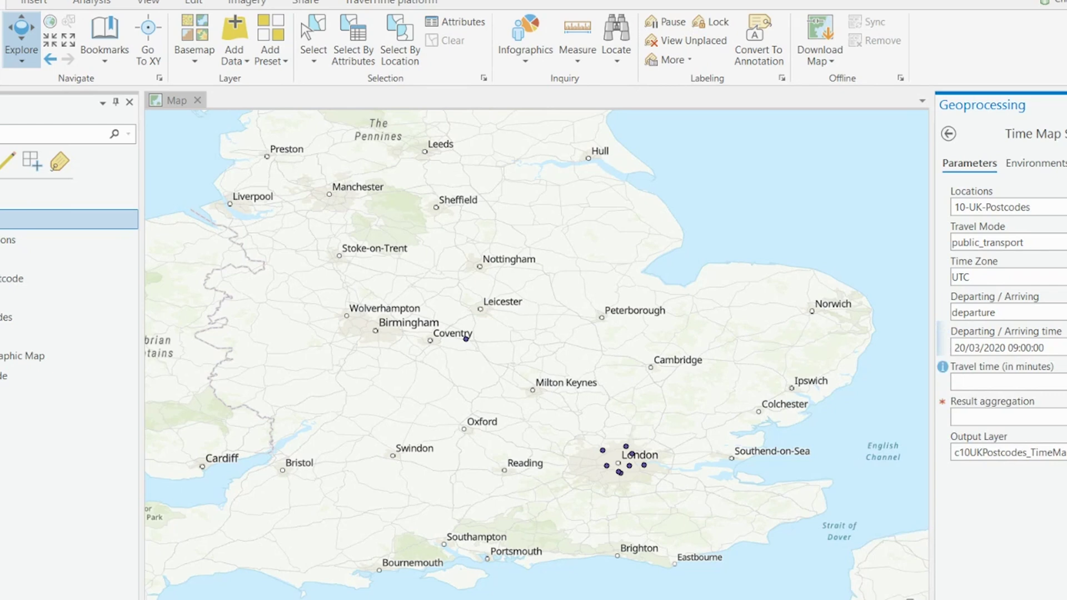
# Run the Time Map Simple tool with a 30-minute travel time and NORMAL result aggregation, and dismiss its completion details.
pyautogui.click(995, 382)
pyautogui.write('30')
pyautogui.click(1000, 417)
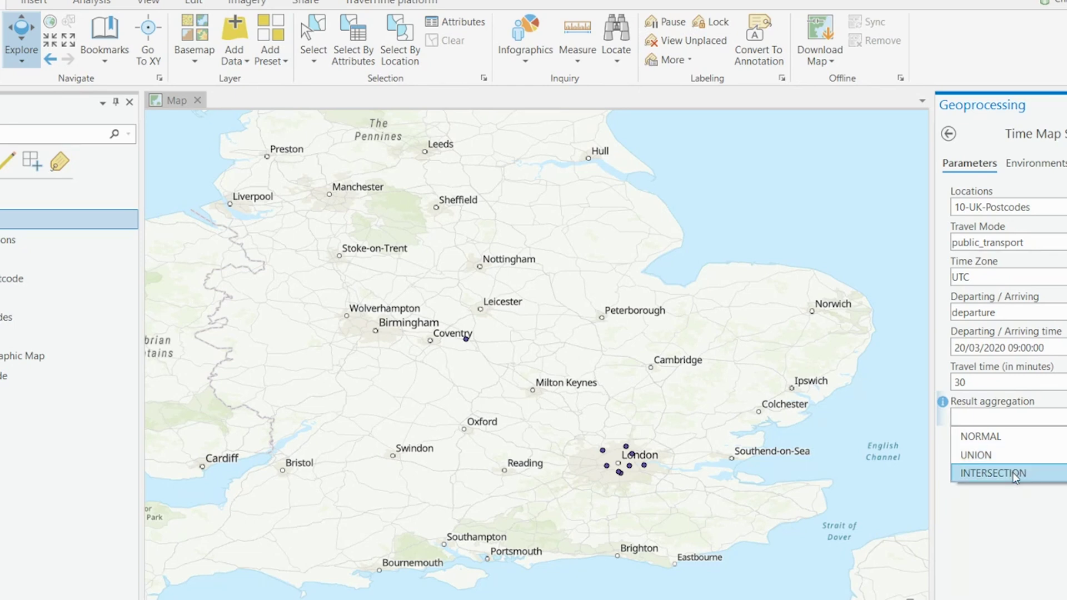
pyautogui.click(1010, 436)
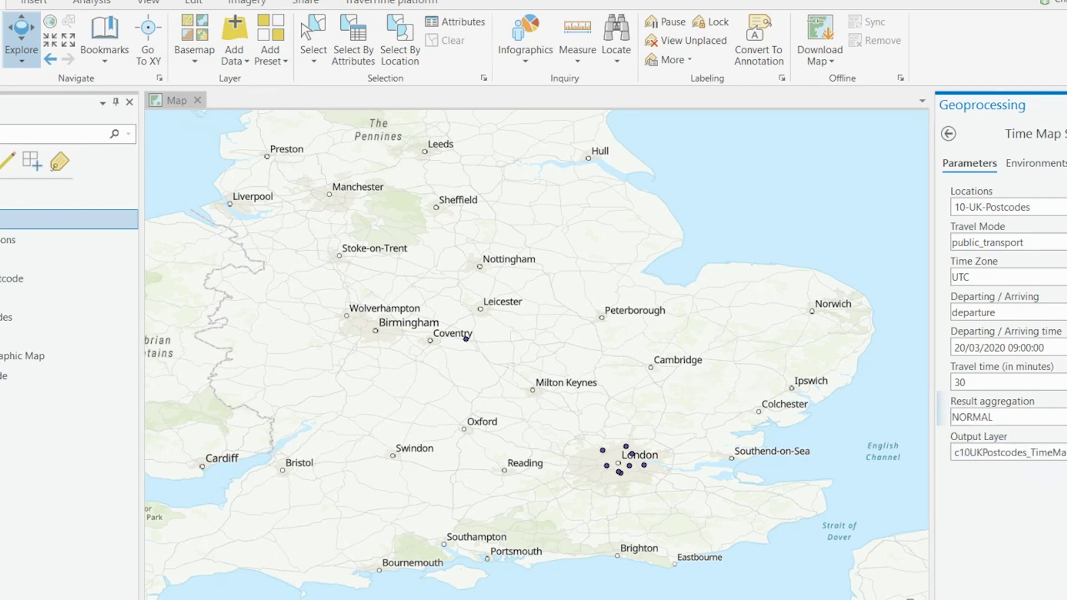
pyautogui.press('Return')
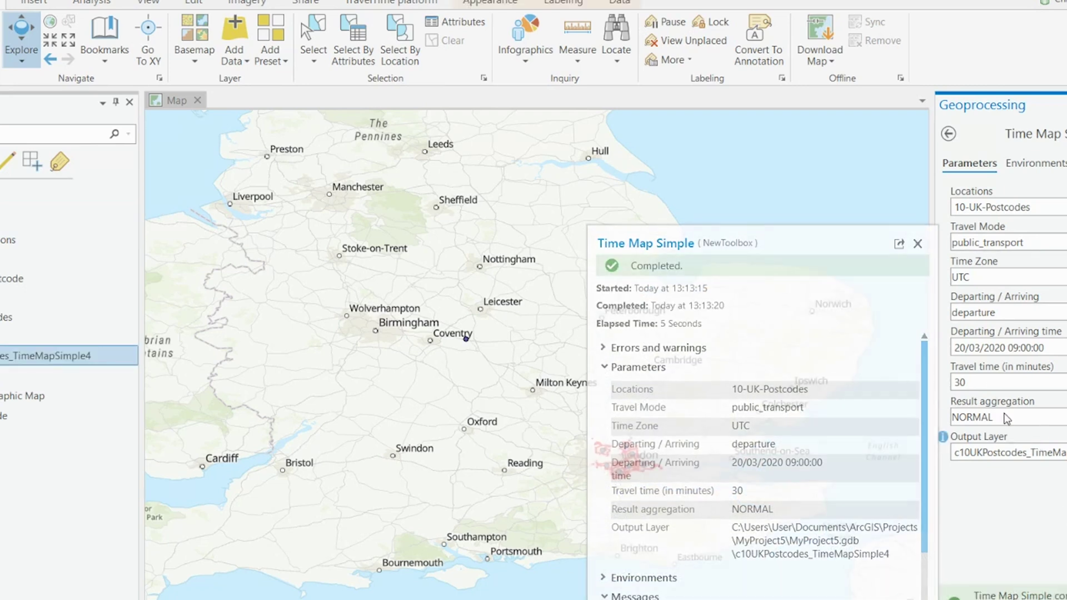
pyautogui.click(917, 244)
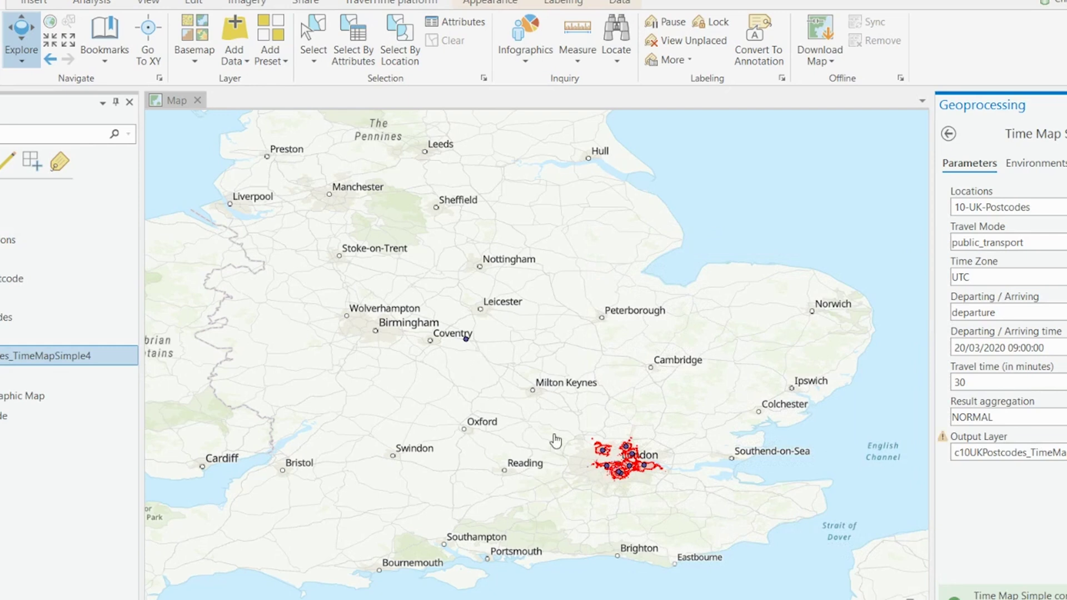
# Inspect the travel time areas around London and remove their time map layer.
pyautogui.scroll(1, 630, 467)
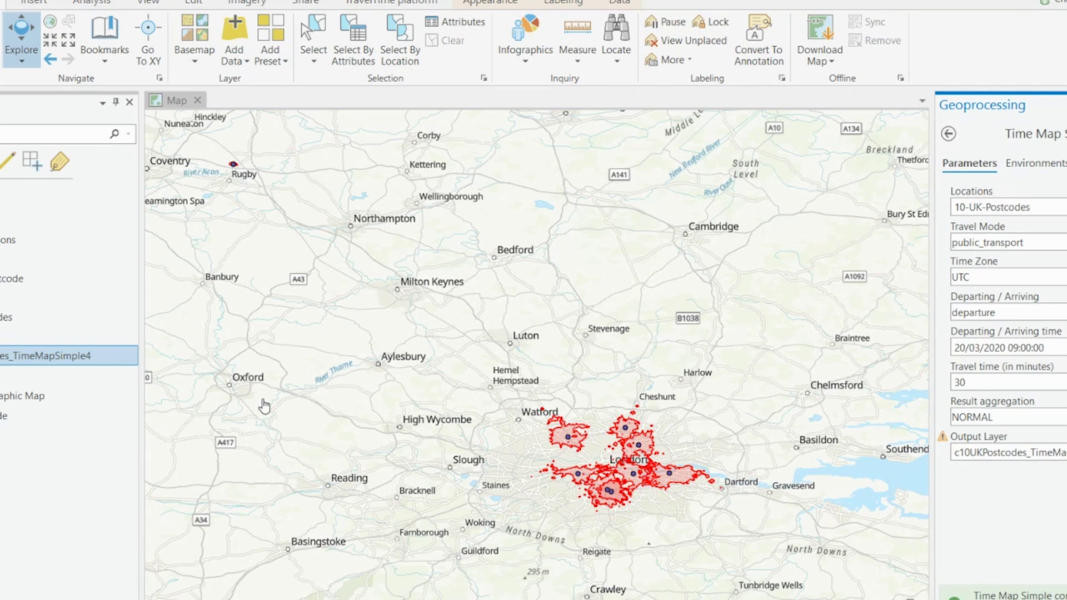
pyautogui.rightClick(50, 355)
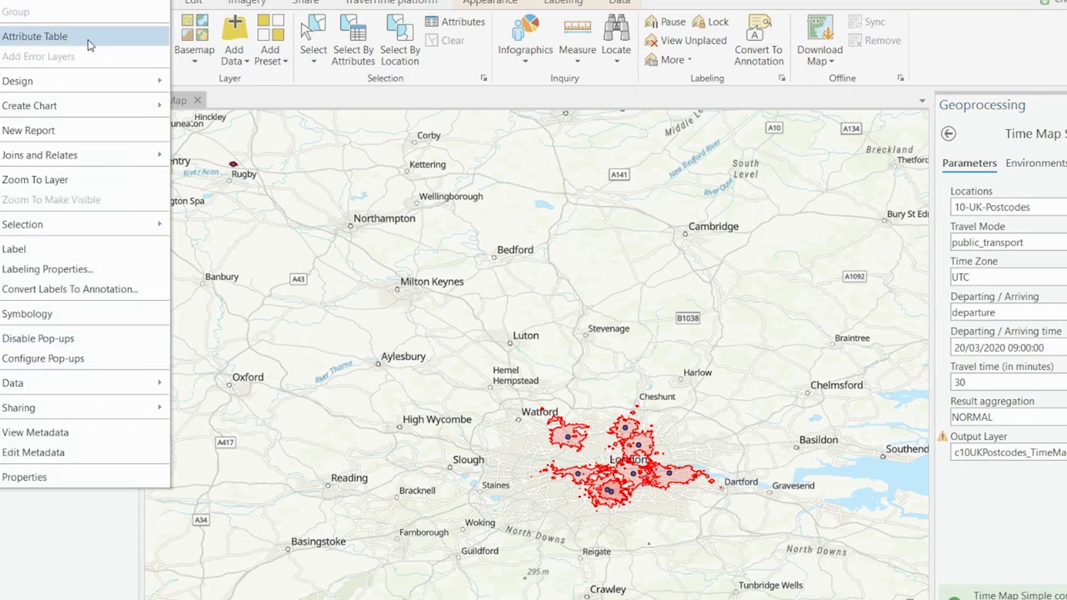
pyautogui.click(35, 2)
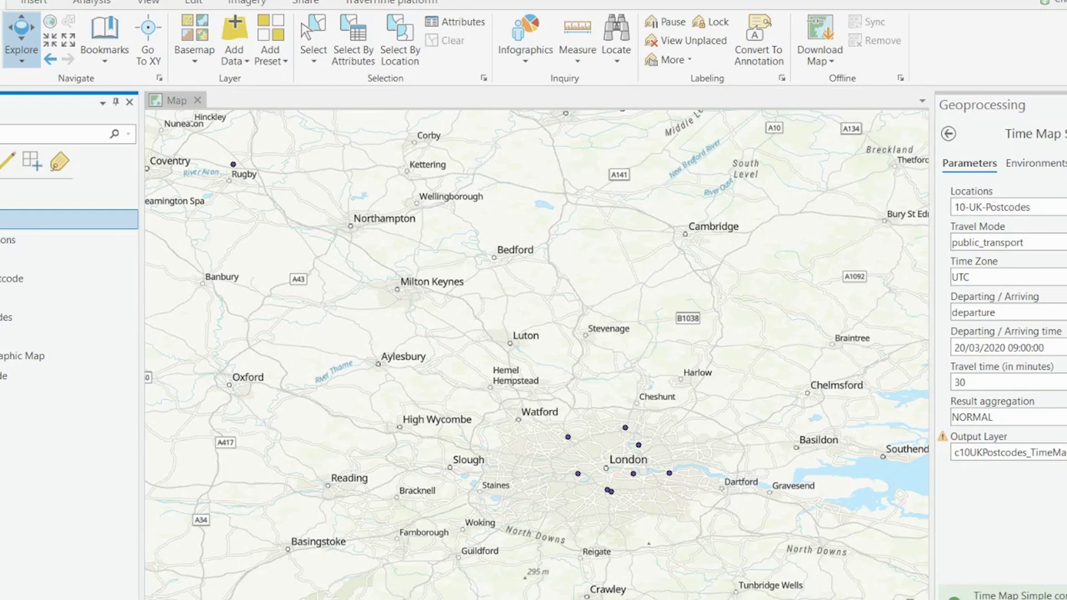
# Run the Time Map Simple tool with INTERSECTION result aggregation, driving as Travel Mode and a 90-minute travel time.
pyautogui.click(1000, 417)
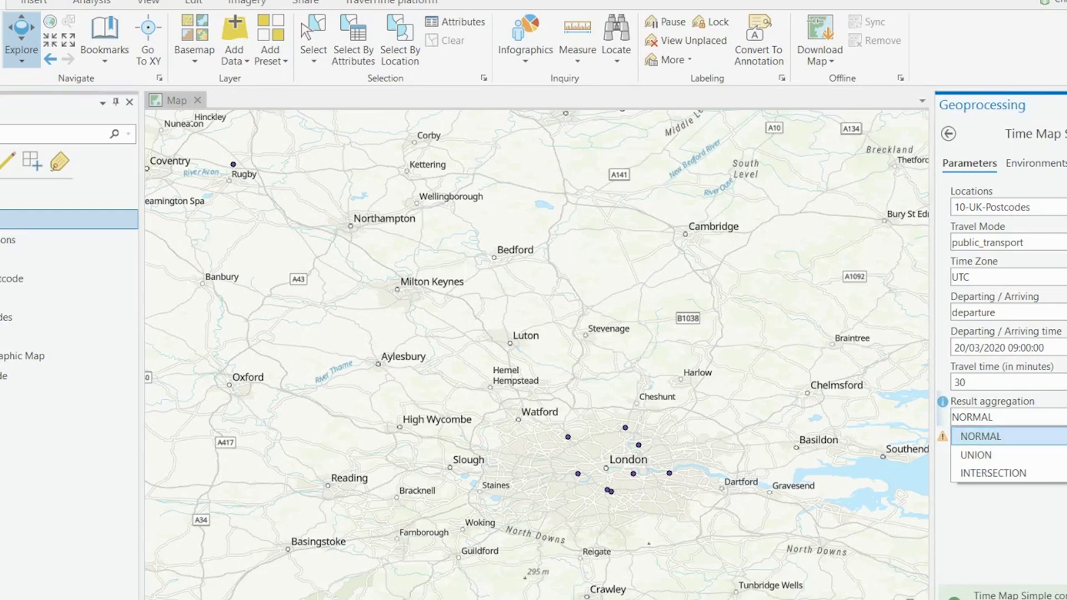
pyautogui.click(998, 473)
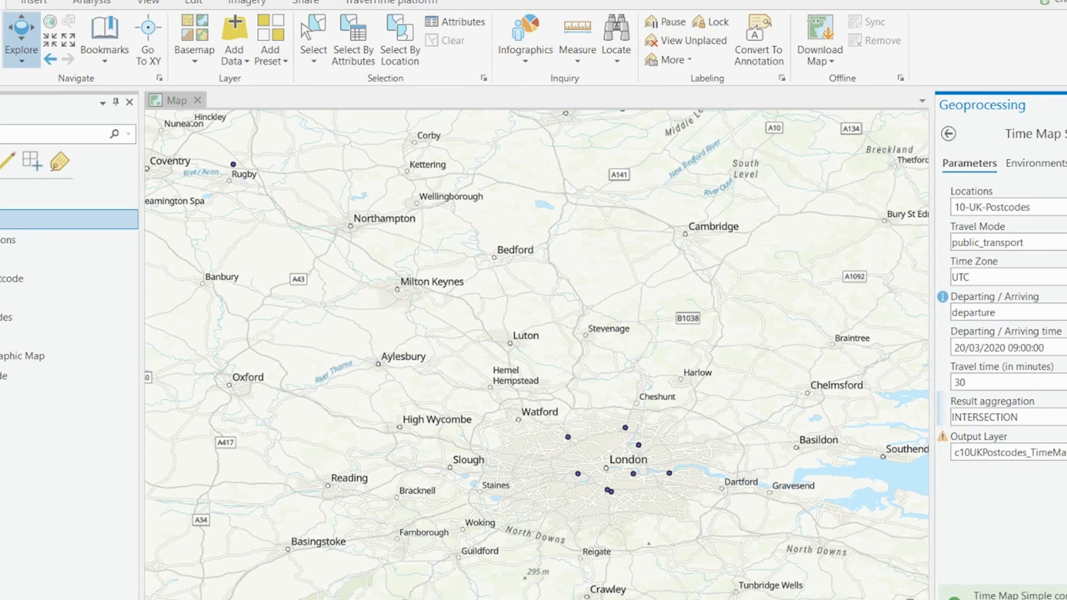
pyautogui.click(1001, 243)
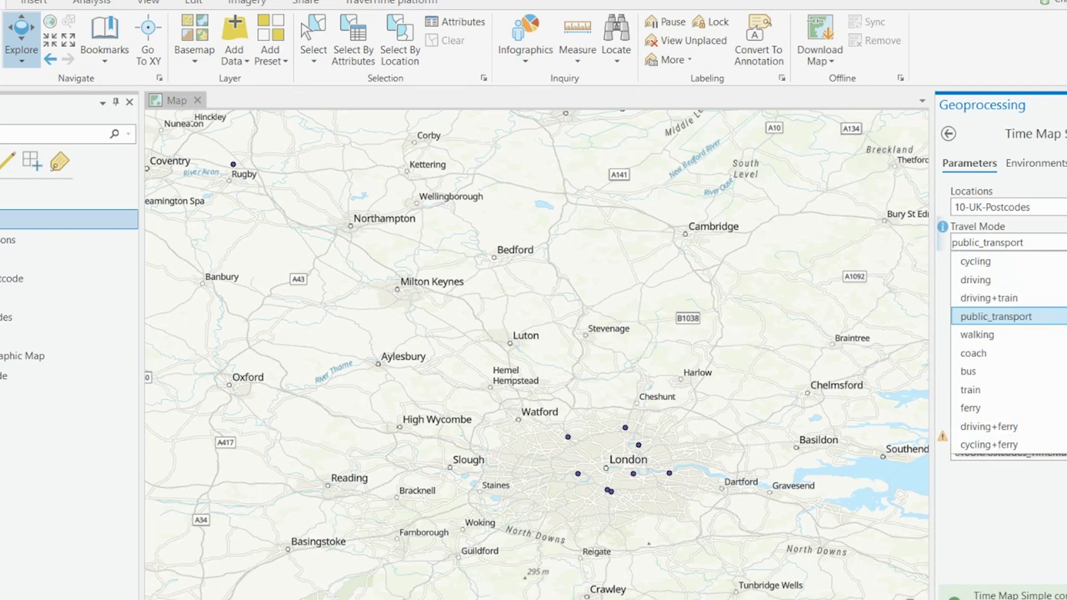
pyautogui.click(981, 278)
pyautogui.moveTo(988, 382); pyautogui.dragTo(920, 386)
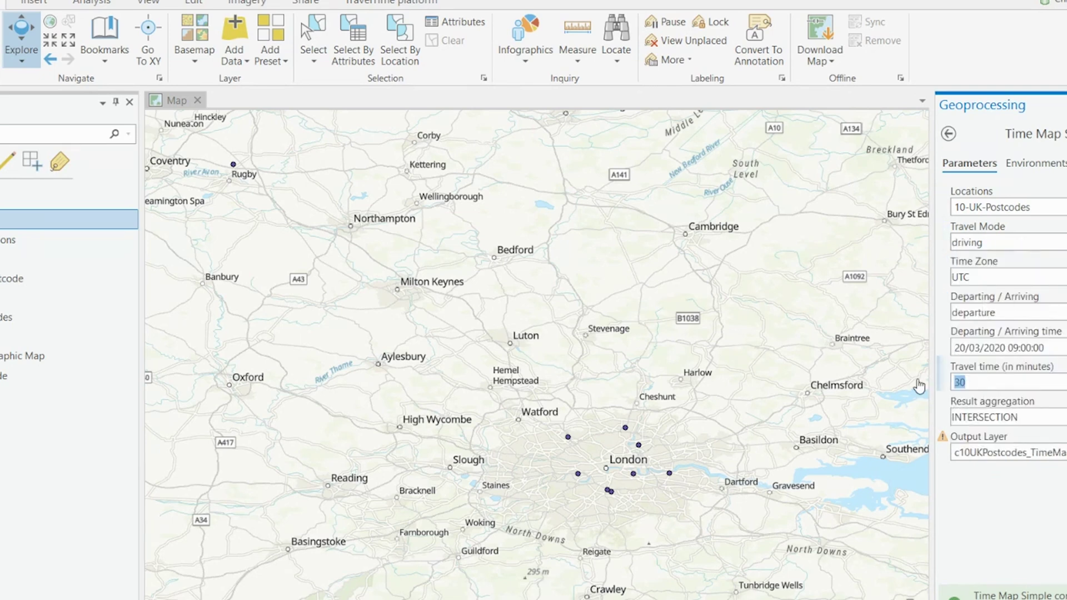
pyautogui.write('90')
pyautogui.press('Return')
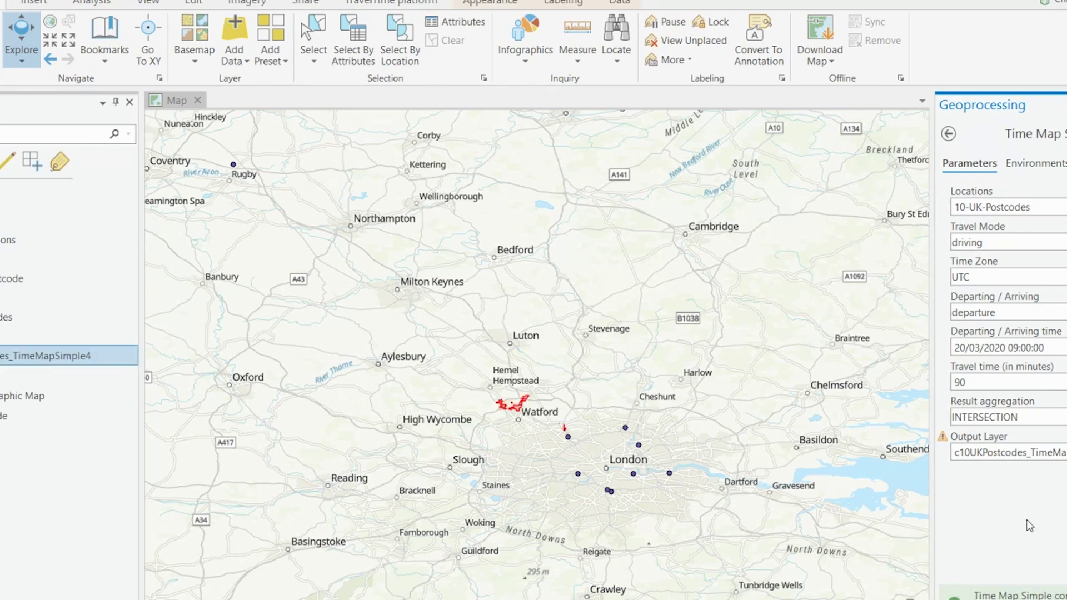
# Inspect the intersection area around Watford and Edgware and remove its time map layer.
pyautogui.scroll(4, 508, 422)
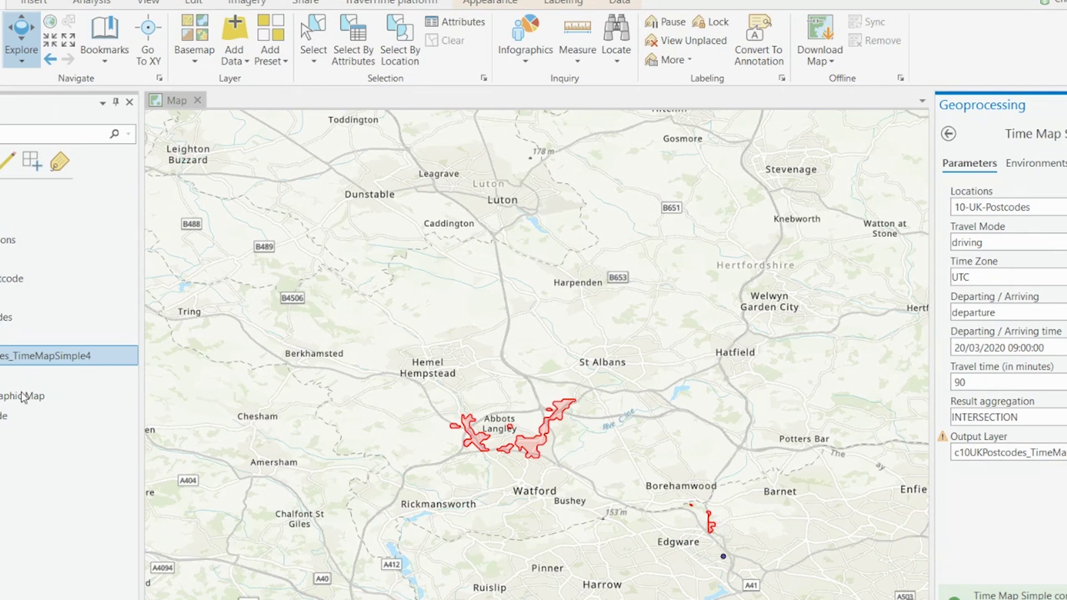
pyautogui.click(6, 359)
pyautogui.rightClick(7, 358)
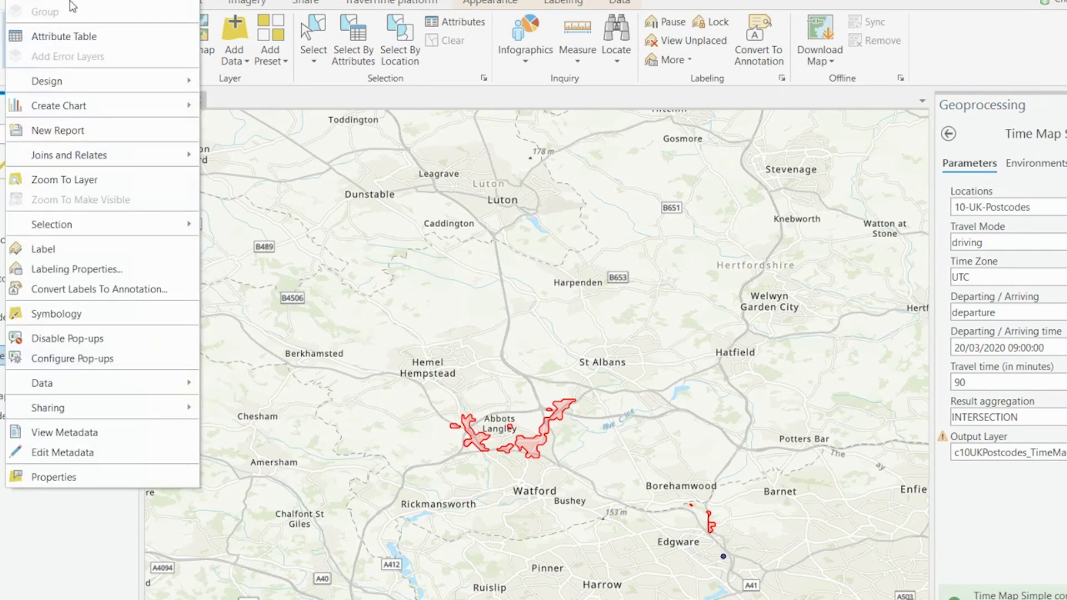
pyautogui.press('Delete')
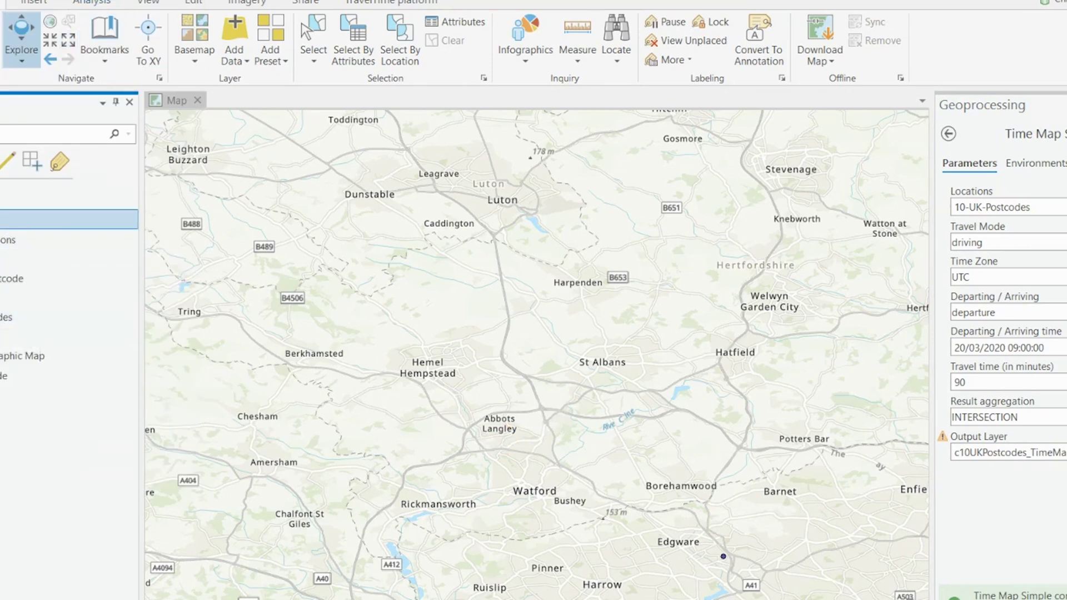
# Show the 500-UK-Locations and 1-London-Postcode layers on a map view covering the UK.
pyautogui.scroll(-2, 352, 231)
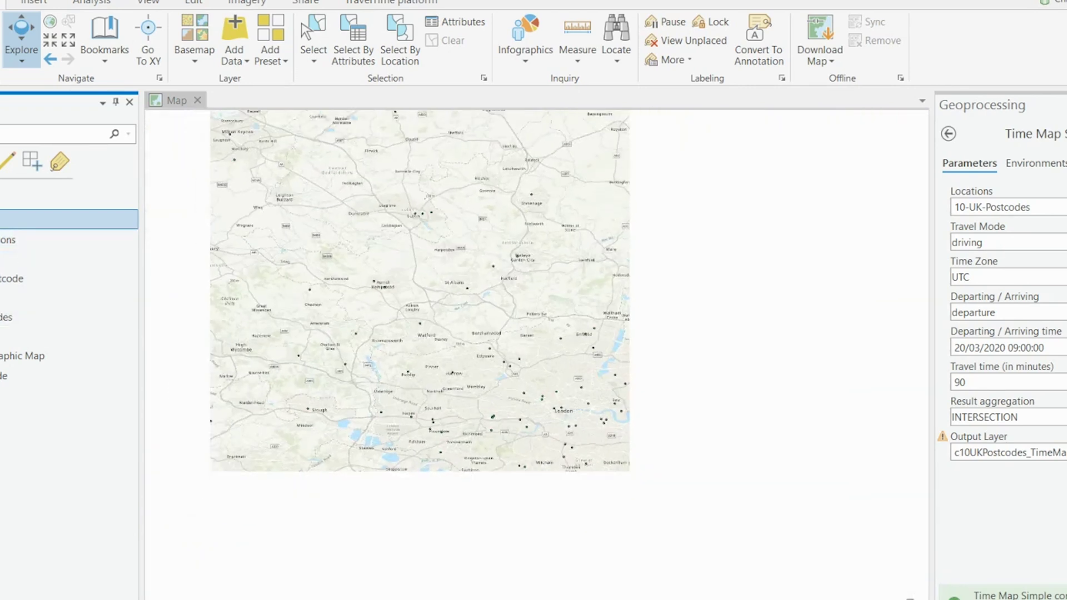
pyautogui.scroll(-3, 245, 276)
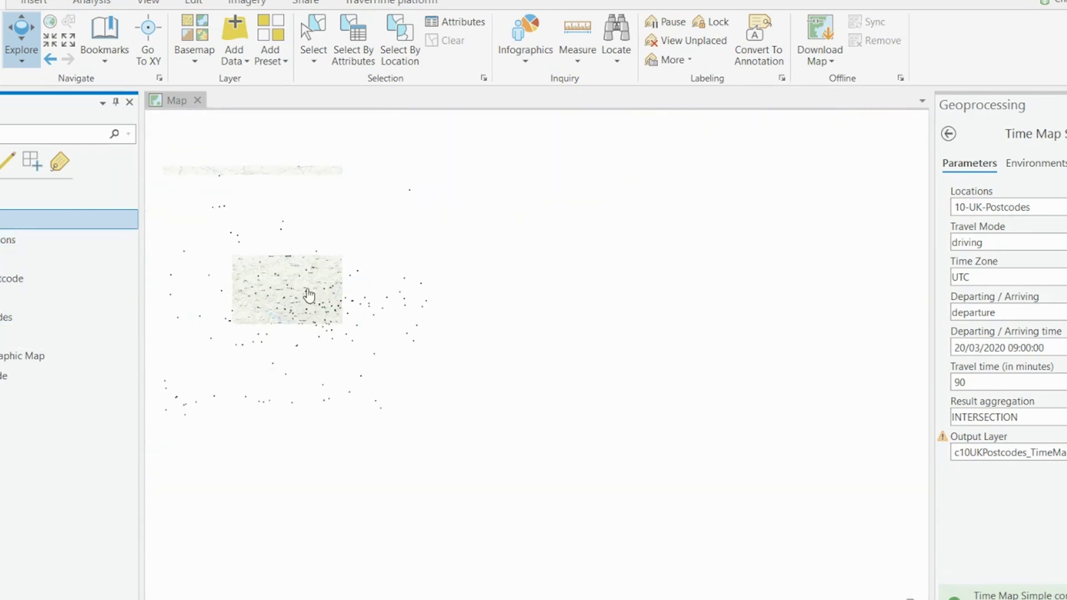
pyautogui.scroll(-2, 379, 301)
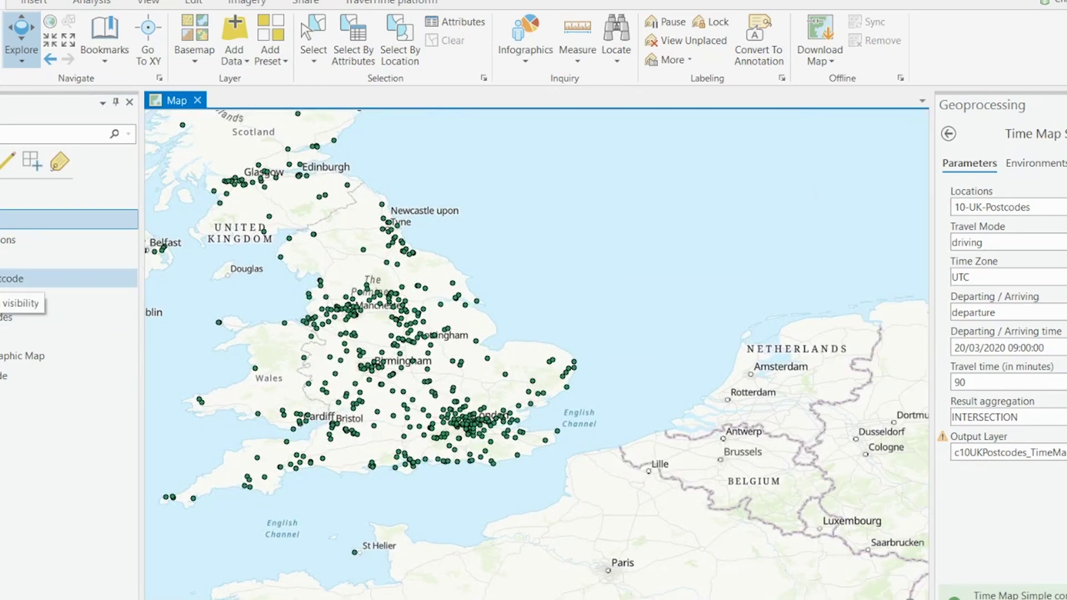
pyautogui.click(17, 278)
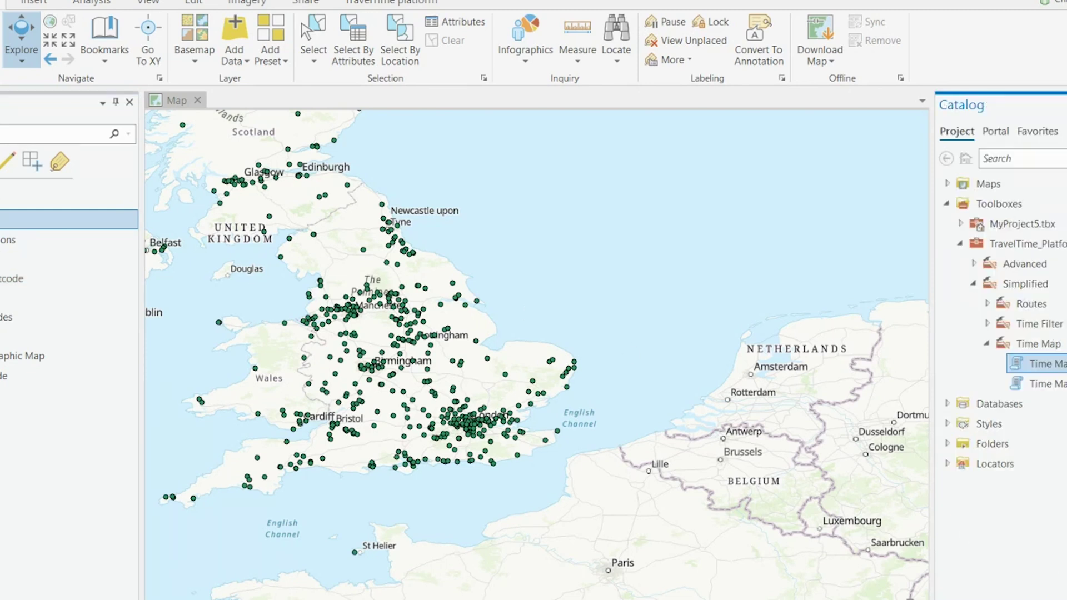
# Open the Simplified toolset's Time Filter Simple tool with 500-UK-Locations as Departure Locations.
pyautogui.click(985, 345)
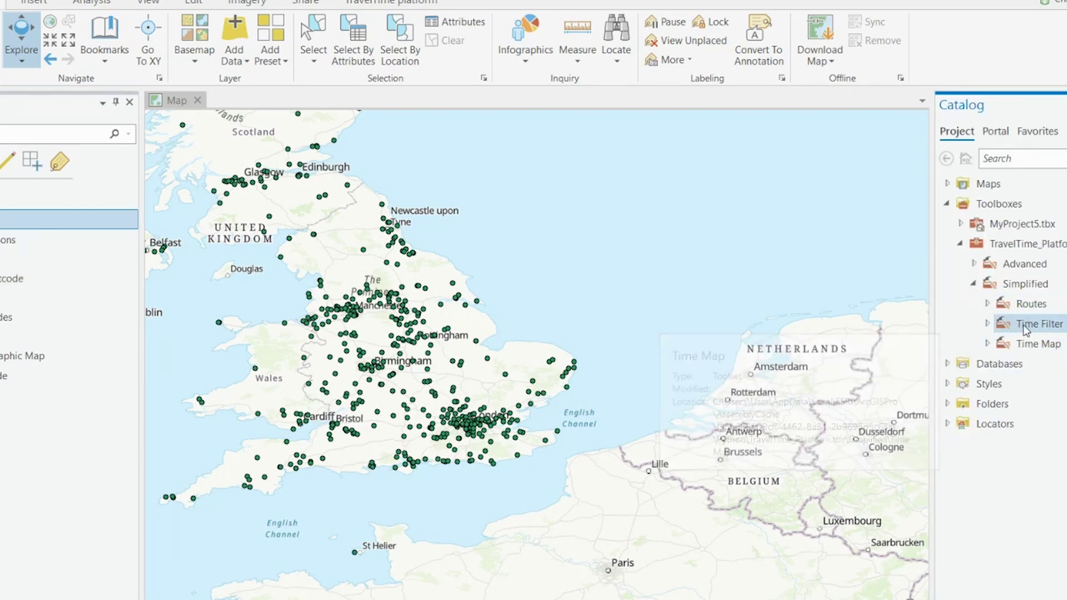
pyautogui.click(987, 324)
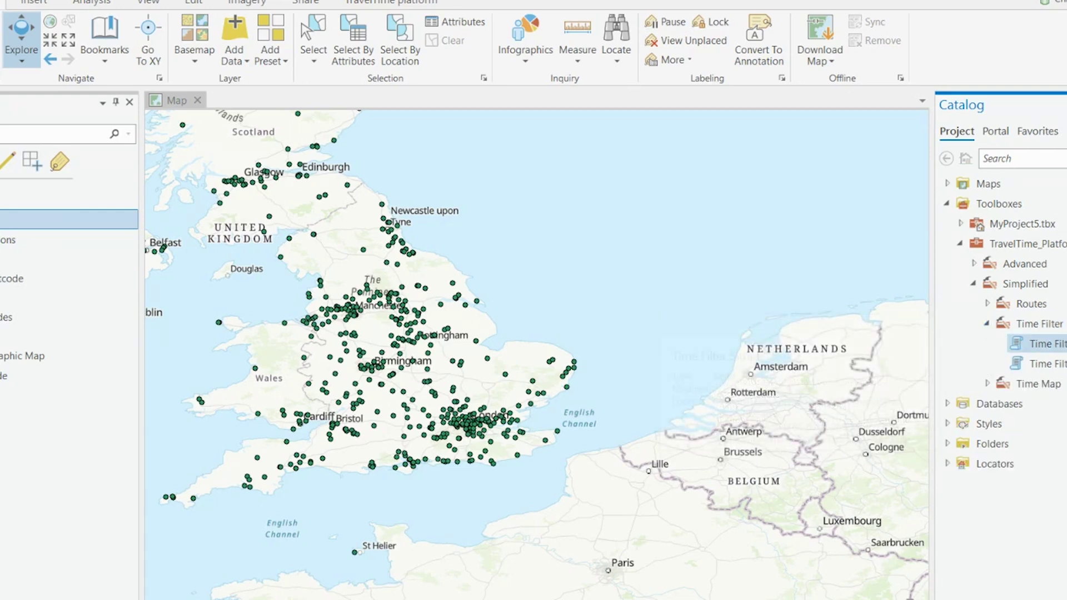
pyautogui.doubleClick(1044, 344)
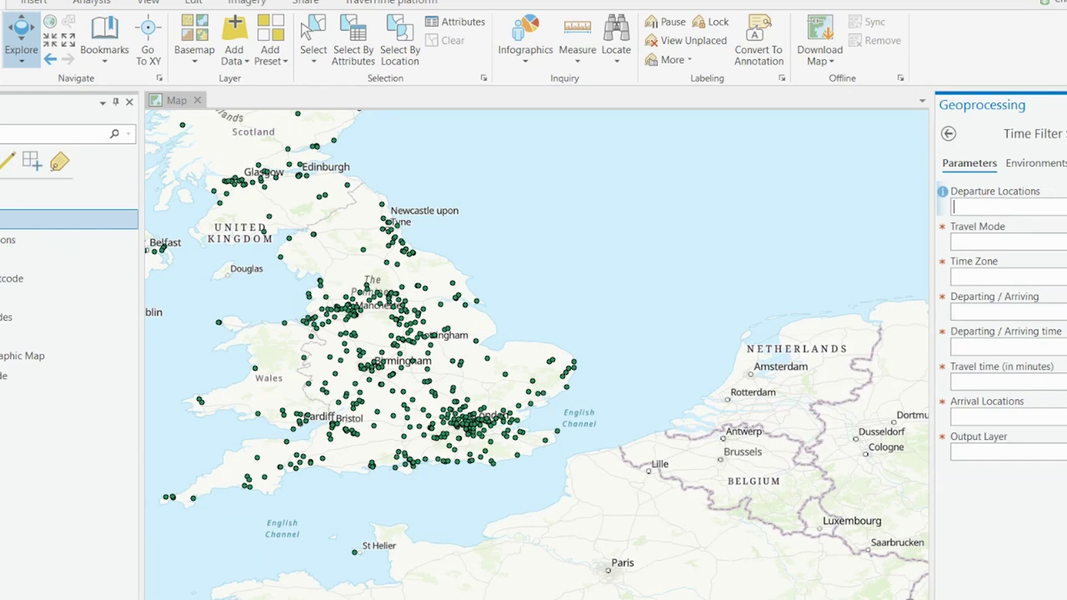
pyautogui.click(1000, 207)
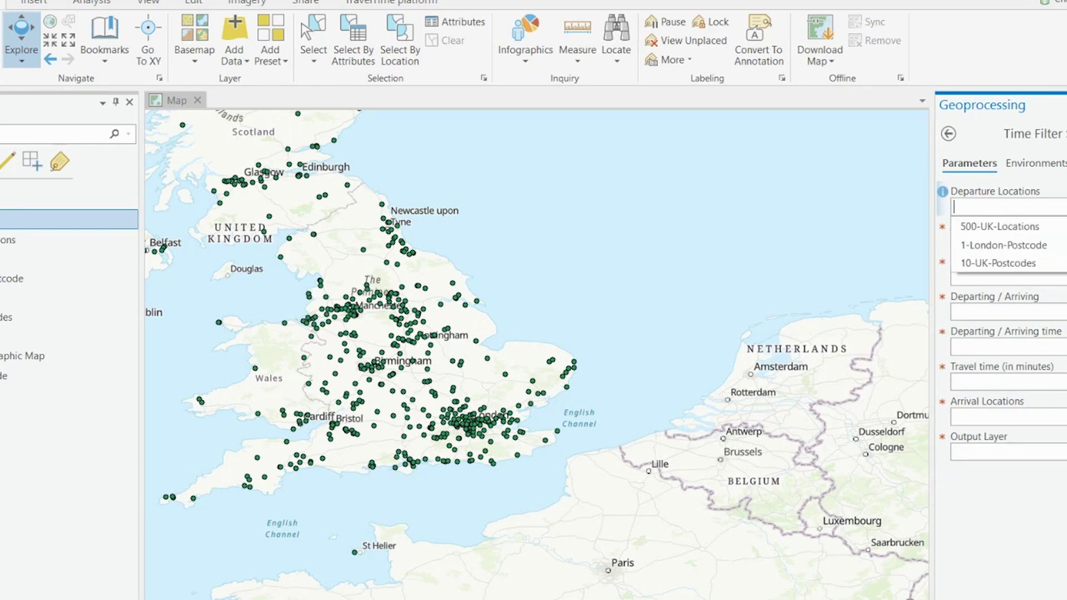
pyautogui.click(1033, 233)
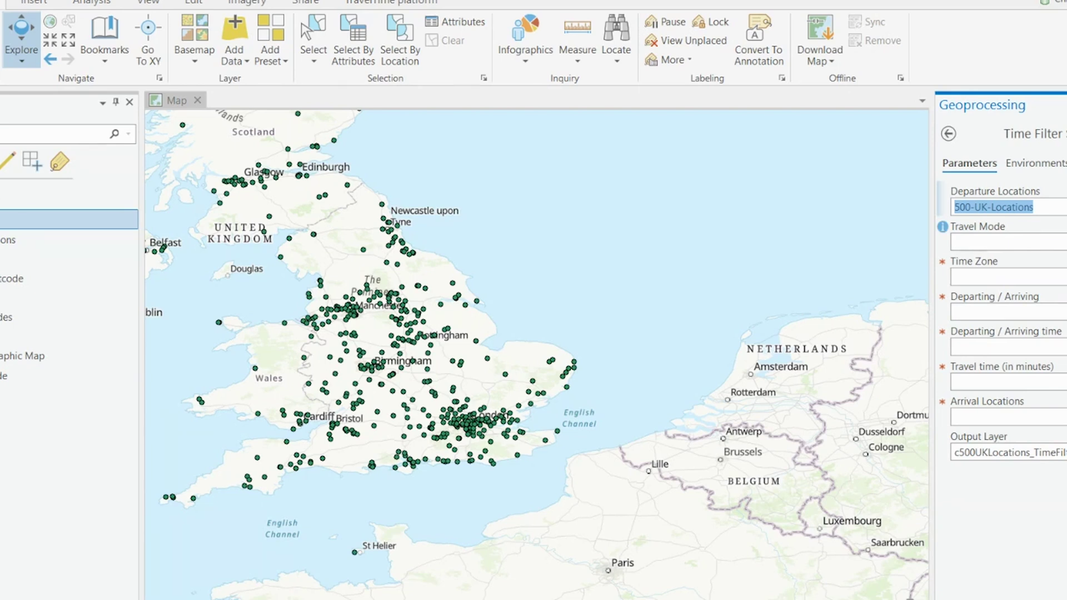
# Set the time filter's travel mode to public_transport, time zone to UTC, and arrival time to 20/03/2020 09:00:00.
pyautogui.click(1009, 243)
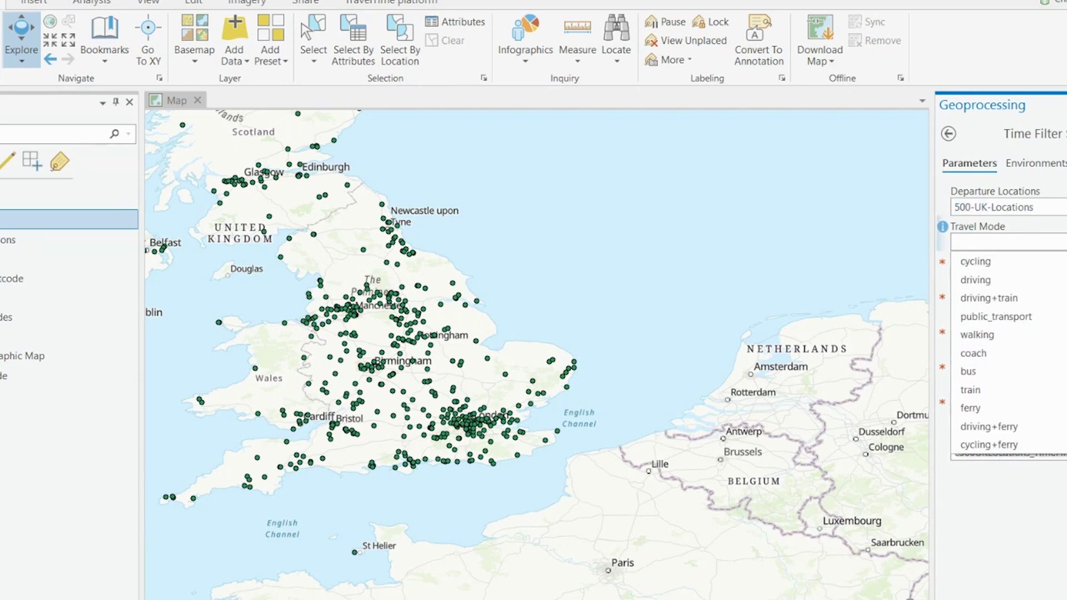
pyautogui.click(1009, 277)
pyautogui.click(978, 295)
pyautogui.click(1008, 312)
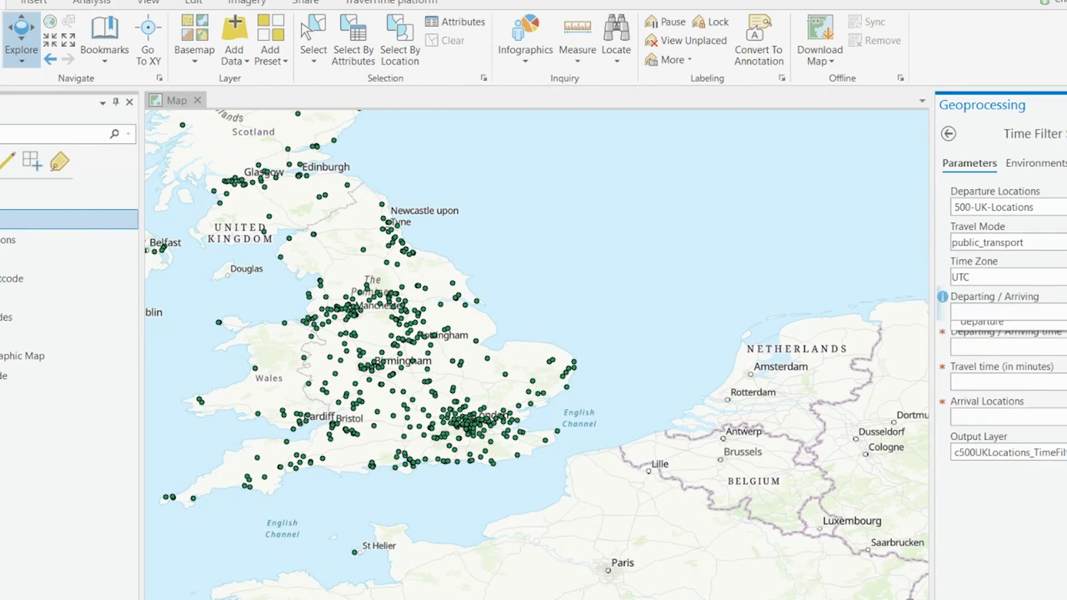
pyautogui.click(993, 335)
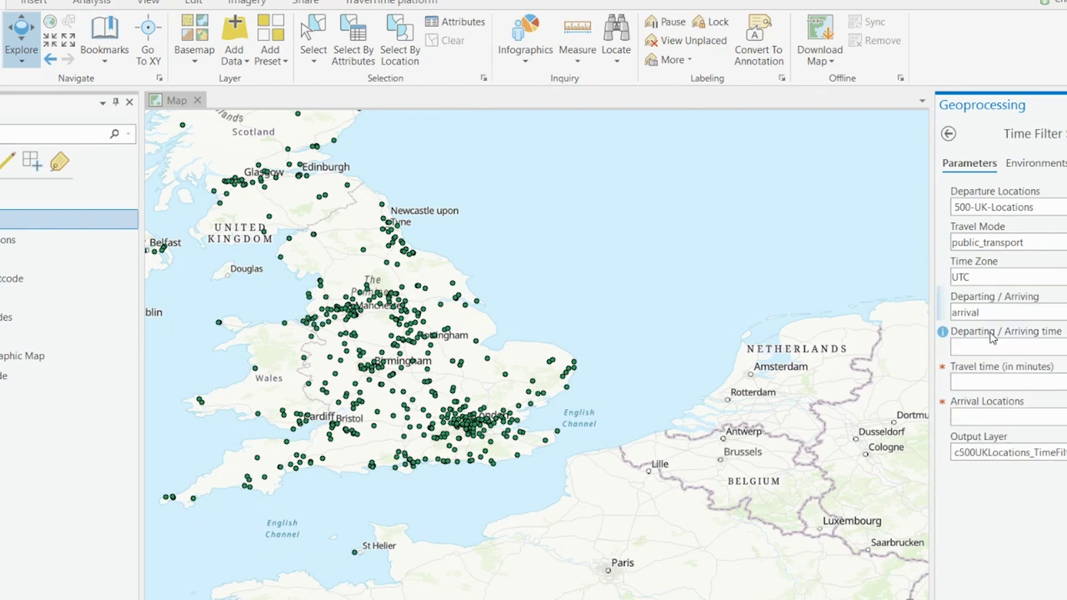
pyautogui.click(1006, 347)
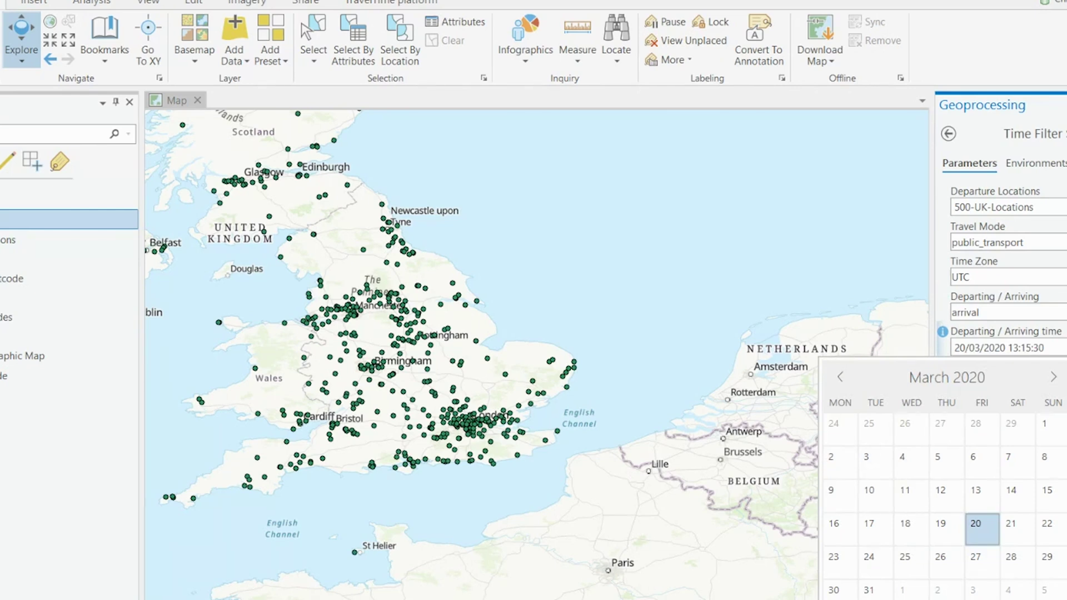
pyautogui.press('Return')
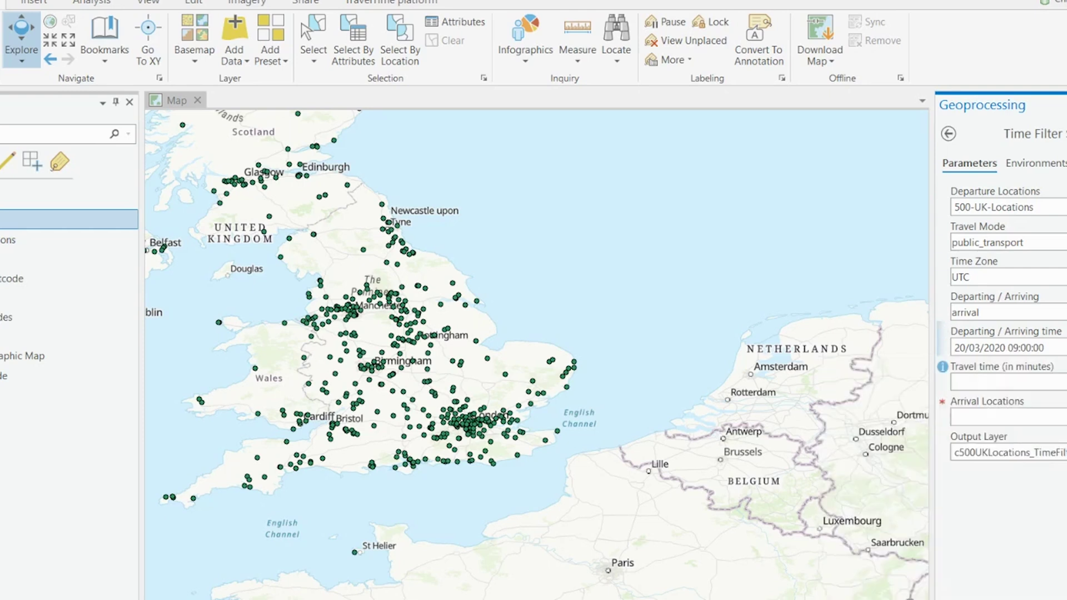
# Run the Time Filter Simple tool with a 90-minute travel time and 1-London-Postcode as Arrival Locations.
pyautogui.click(983, 382)
pyautogui.click(1001, 417)
pyautogui.click(989, 461)
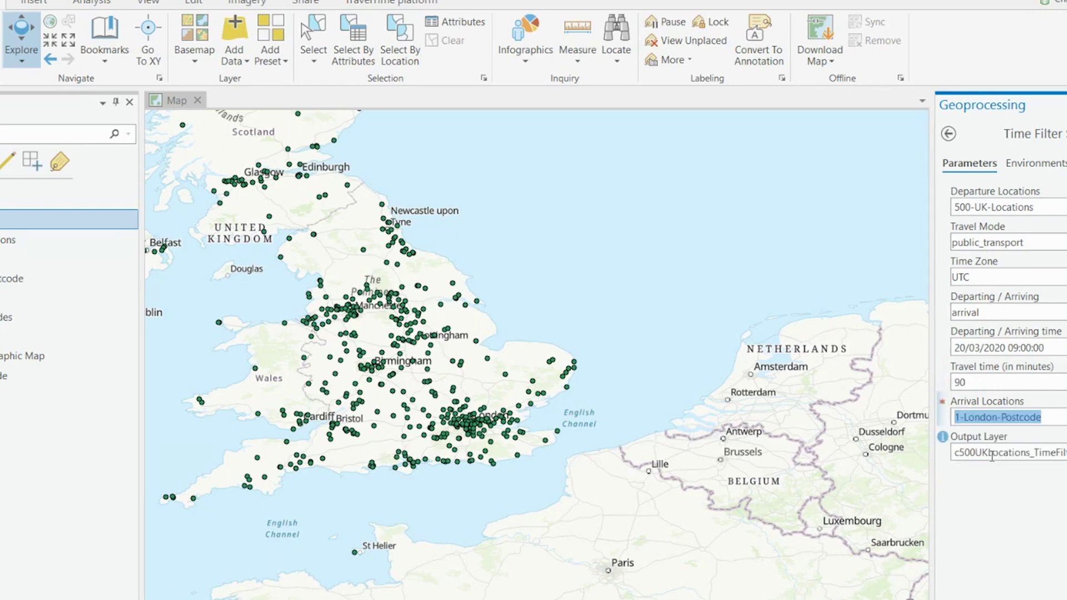
pyautogui.click(1028, 518)
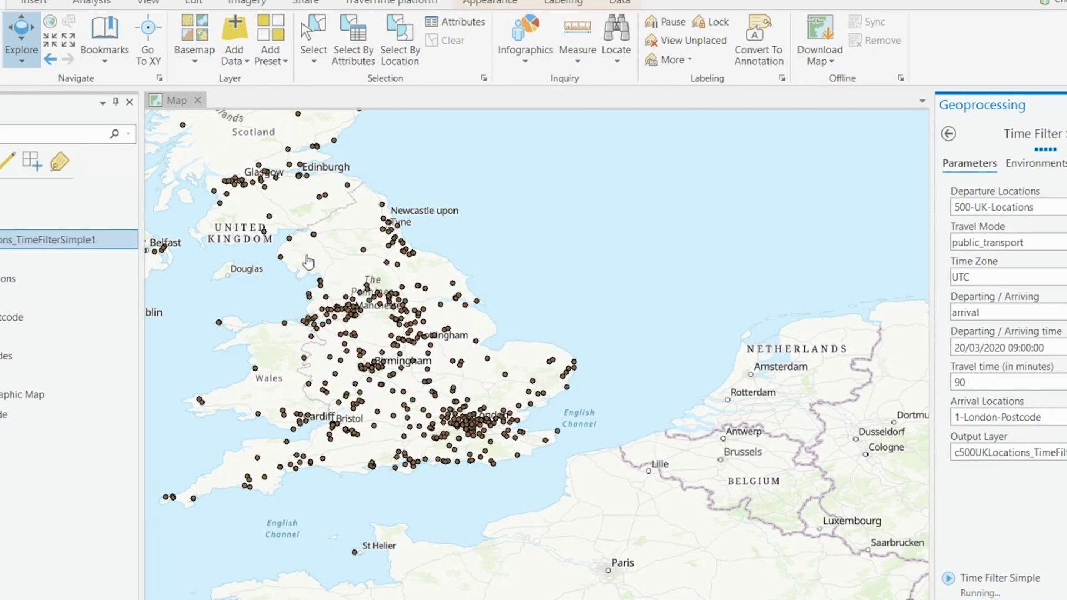
# Examine the reachable locations around London on the map and their travel times in the time filter layer's attribute table.
pyautogui.moveTo(422, 499); pyautogui.dragTo(512, 549)
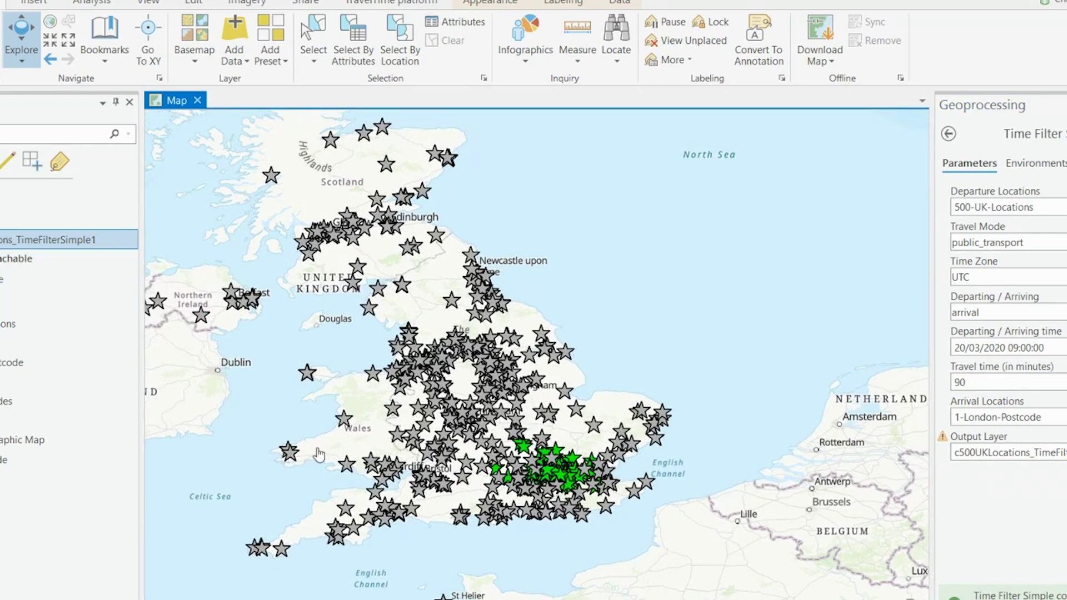
pyautogui.scroll(3, 599, 482)
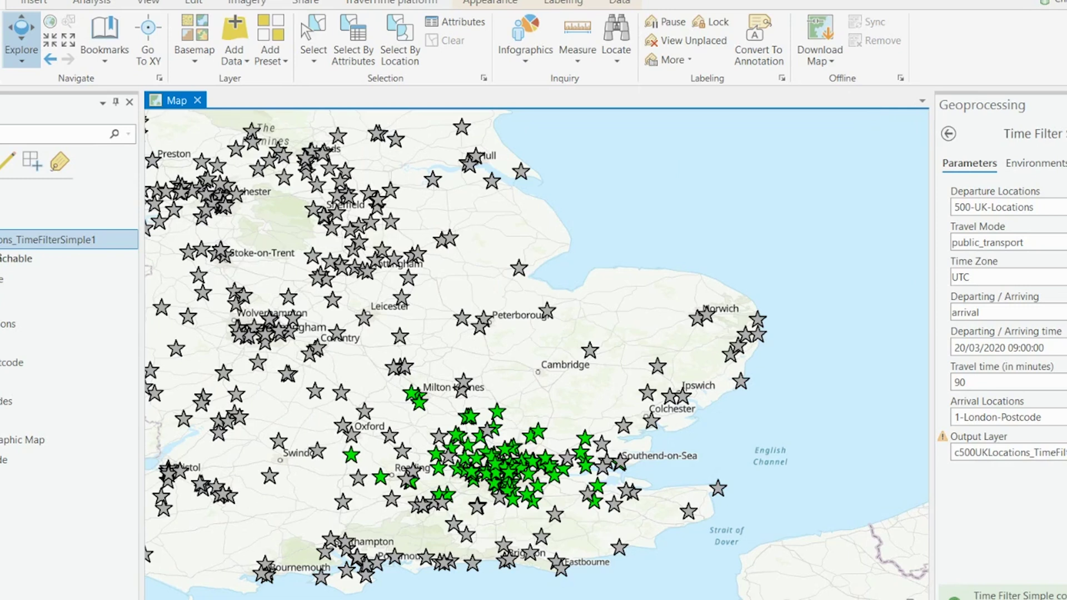
pyautogui.rightClick(2, 244)
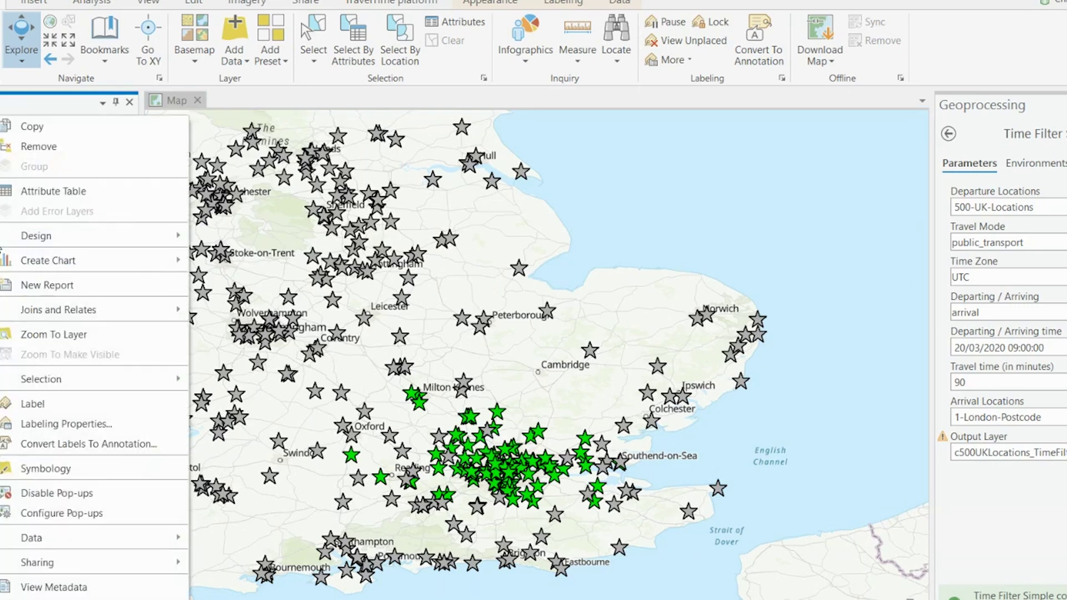
pyautogui.click(92, 192)
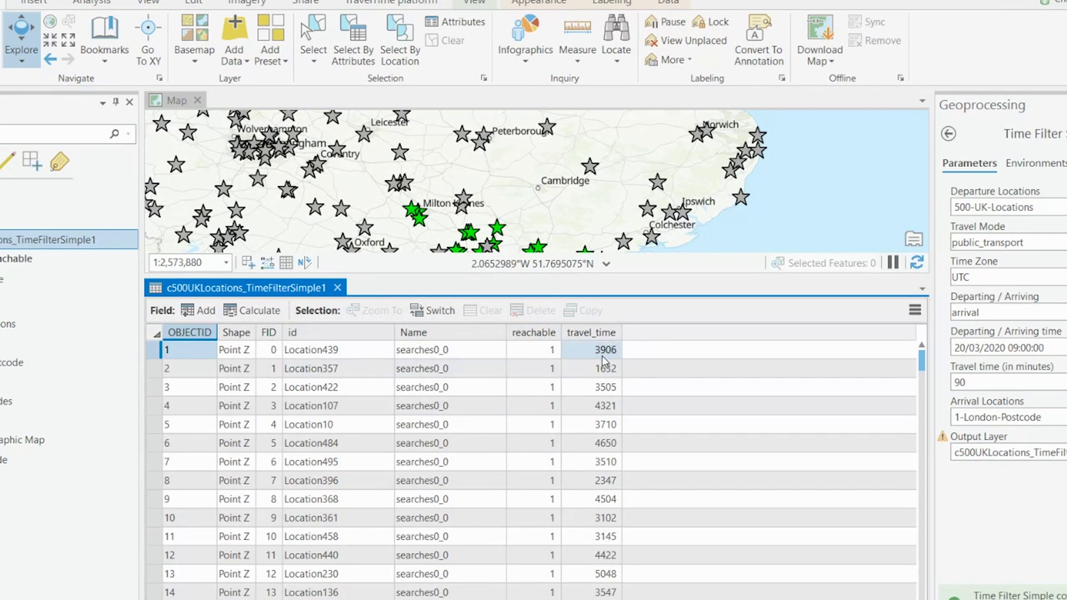
pyautogui.scroll(-1, 603, 371)
pyautogui.scroll(-8, 601, 389)
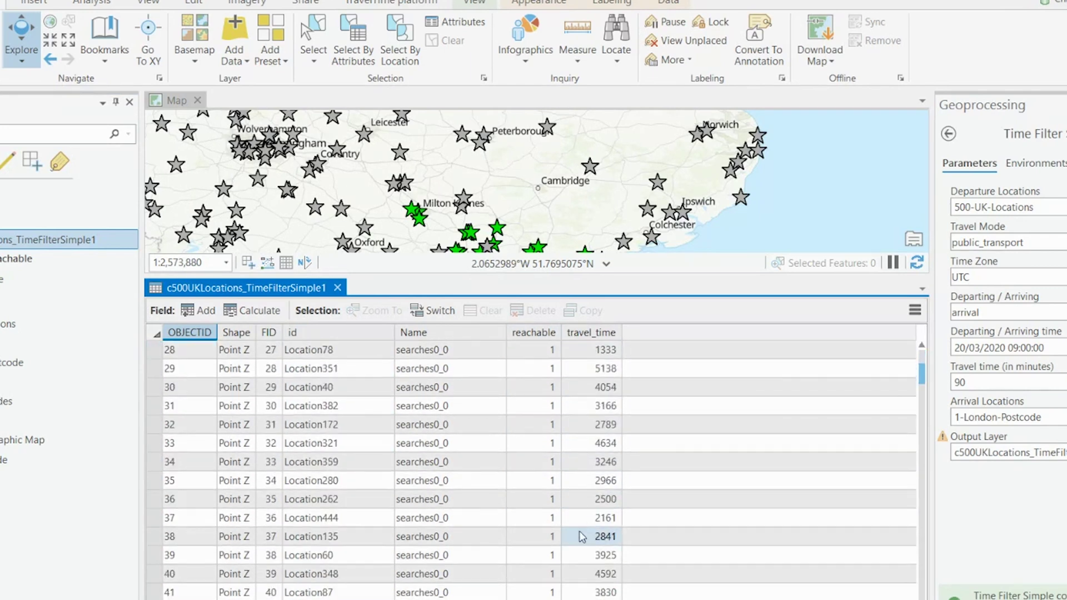
pyautogui.click(338, 288)
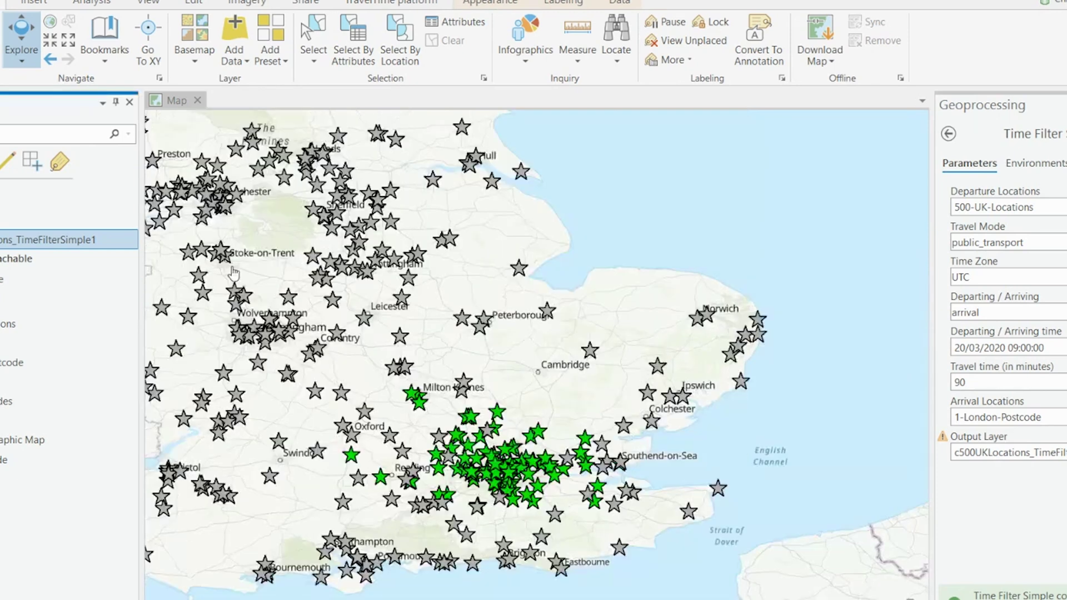
# Remove the time filter result layer and bring all the UK locations back into view.
pyautogui.rightClick(38, 242)
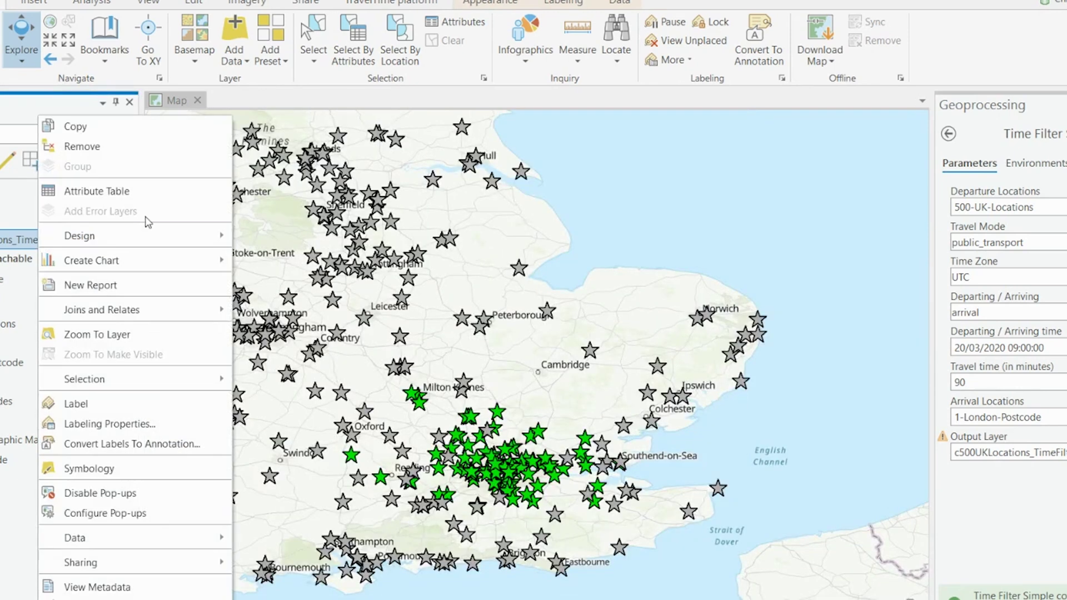
pyautogui.click(106, 141)
pyautogui.scroll(-3, 269, 359)
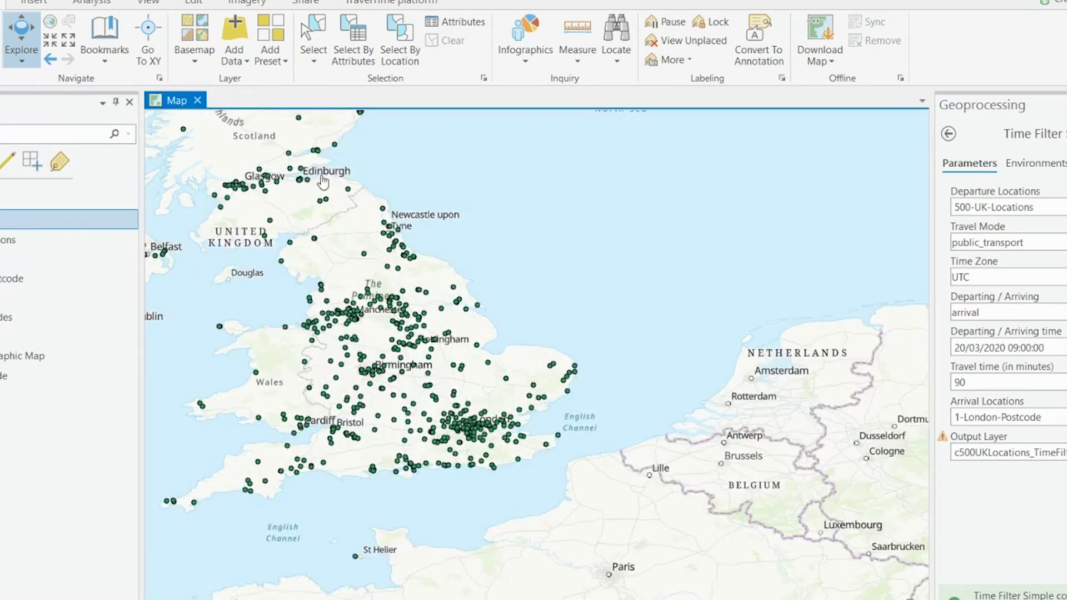
pyautogui.moveTo(426, 322); pyautogui.dragTo(487, 363)
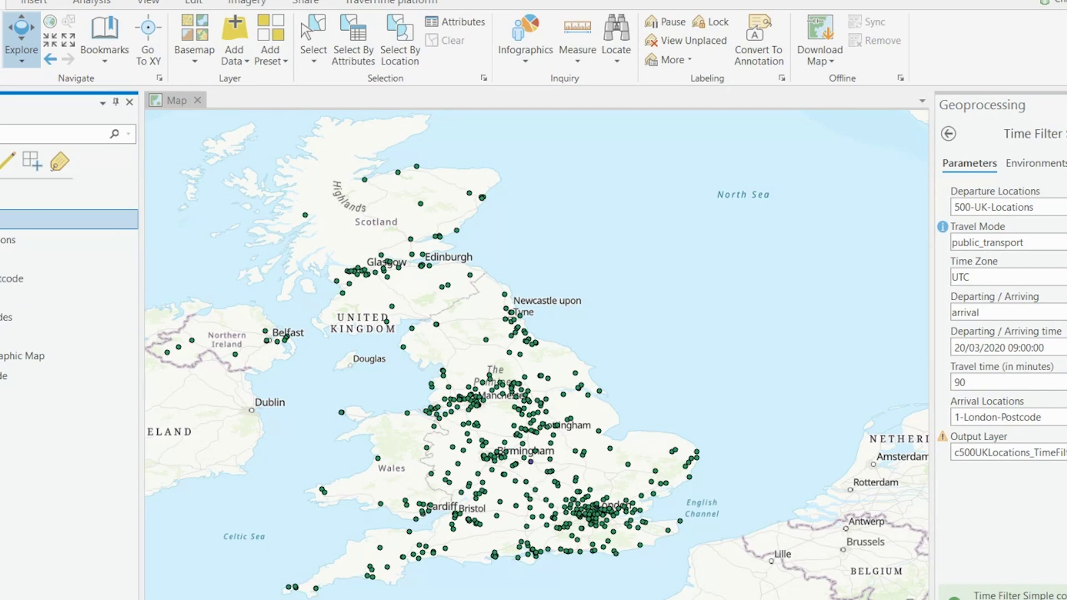
# Run the Time Filter Simple tool with travel mode driving, travel time 240 minutes and 10-UK-Postcodes as Arrival Locations.
pyautogui.click(1000, 243)
pyautogui.click(995, 279)
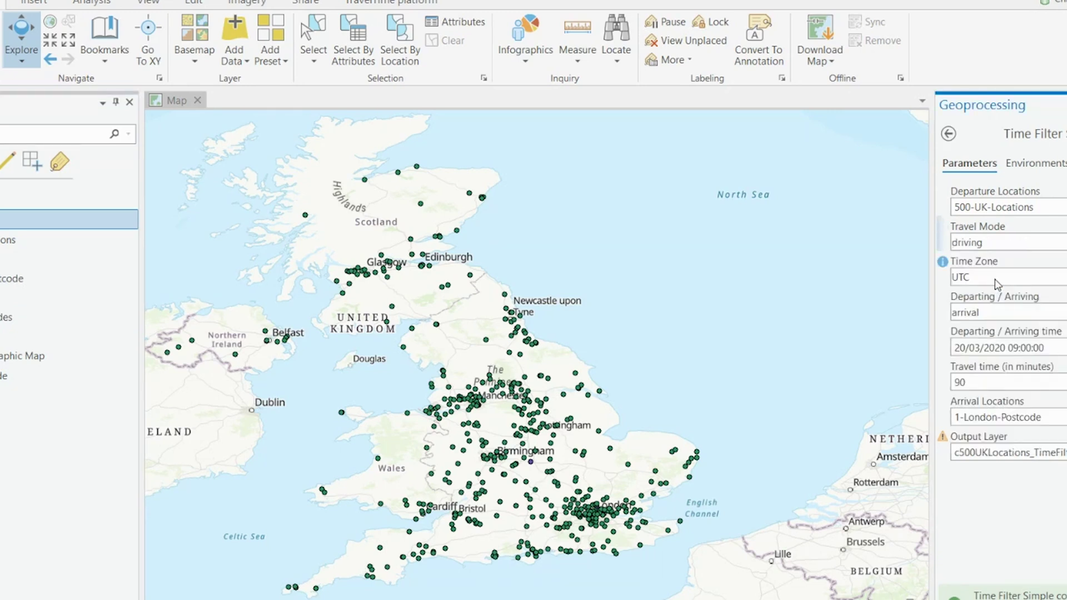
pyautogui.moveTo(975, 383); pyautogui.dragTo(940, 390)
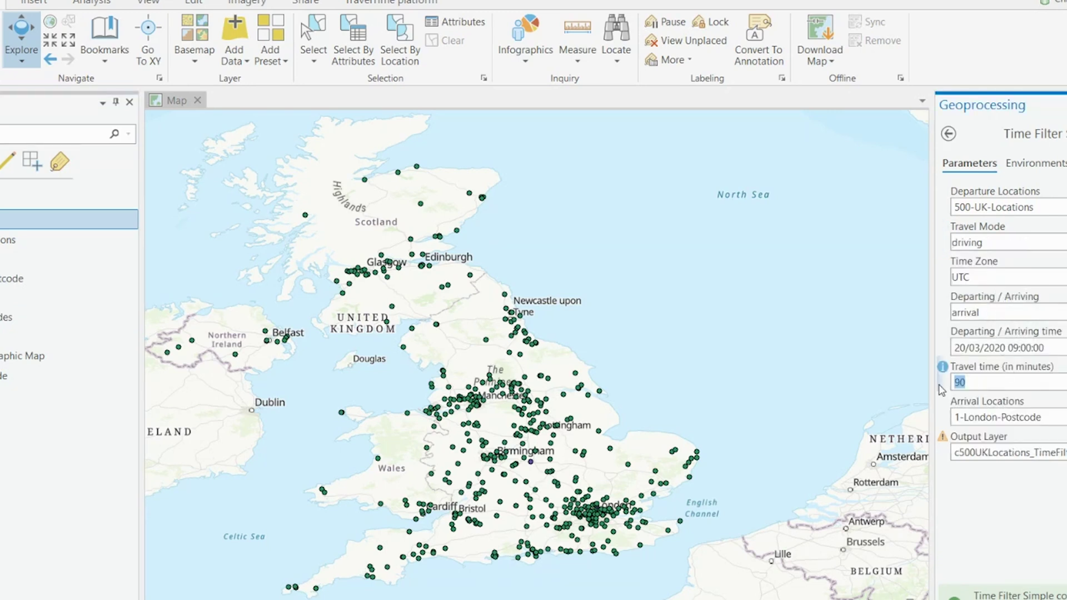
pyautogui.write('240')
pyautogui.press('Tab')
pyautogui.hotkey('alt', 'Down')
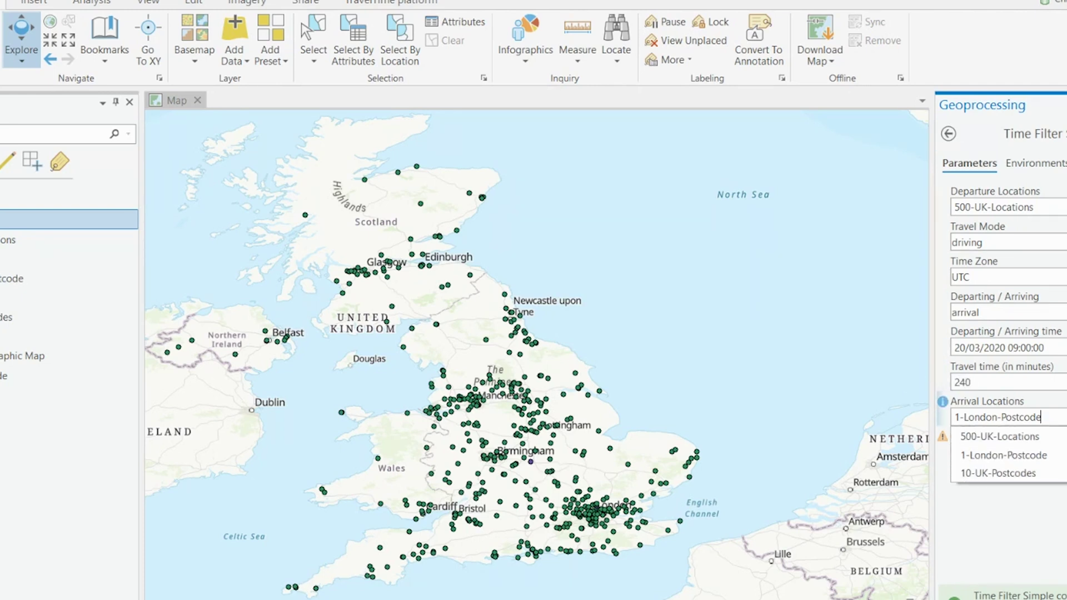
pyautogui.click(1007, 473)
pyautogui.click(1014, 494)
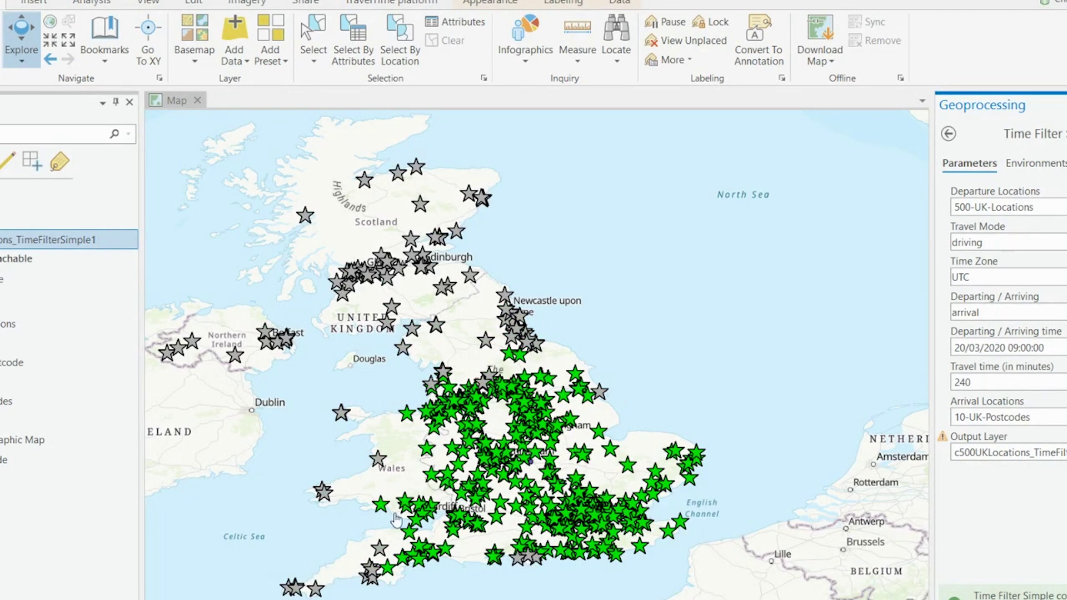
# Examine the travel times in the new time filter layer's attribute table and the reachable locations on the map.
pyautogui.rightClick(33, 239)
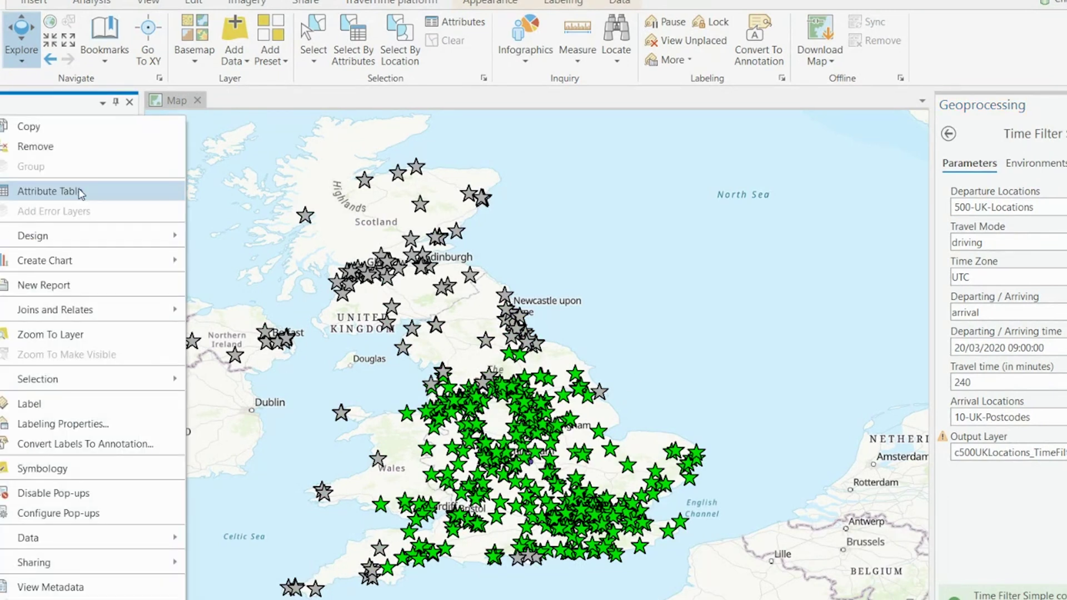
pyautogui.click(66, 195)
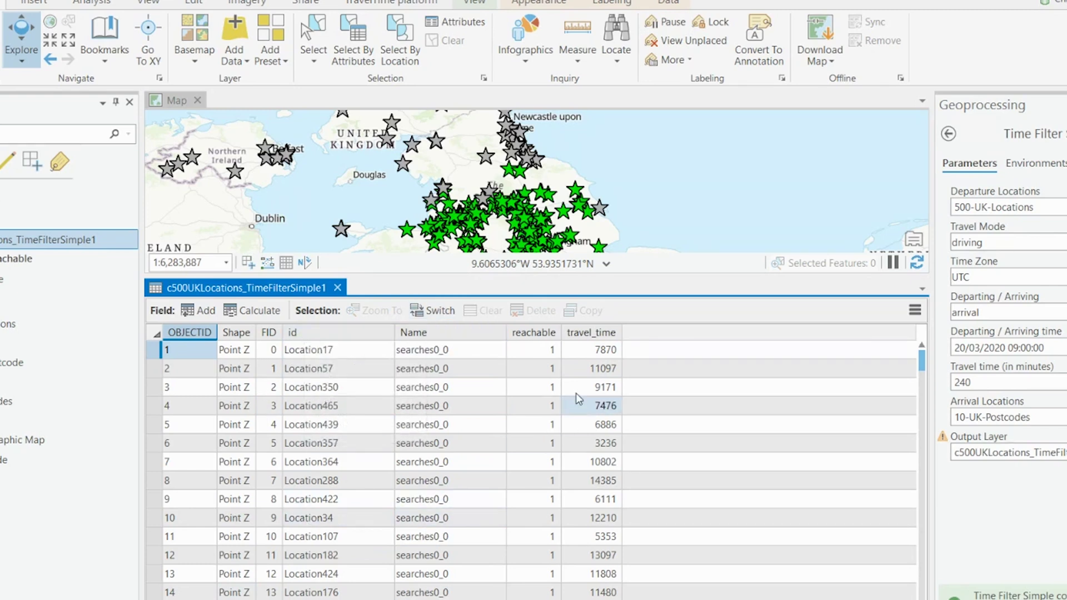
pyautogui.scroll(-9, 585, 367)
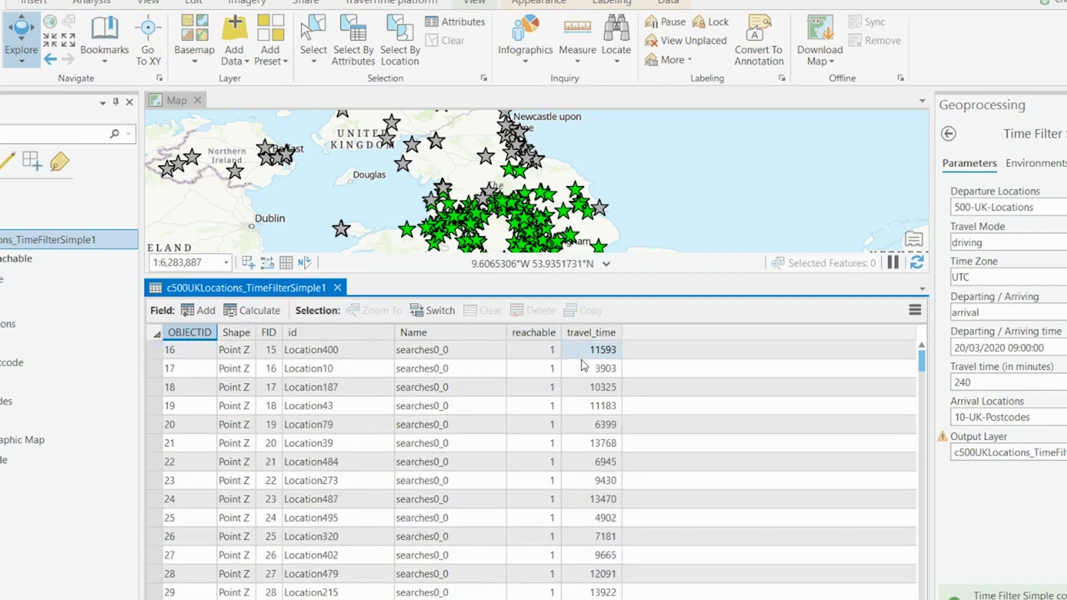
pyautogui.scroll(-18, 584, 367)
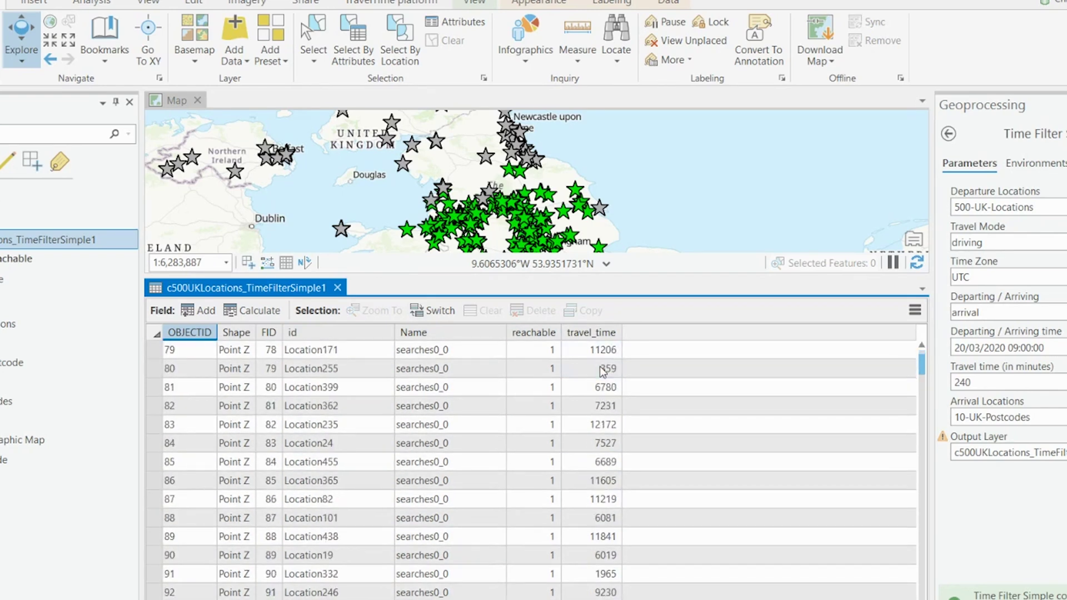
pyautogui.moveTo(921, 365); pyautogui.dragTo(922, 578)
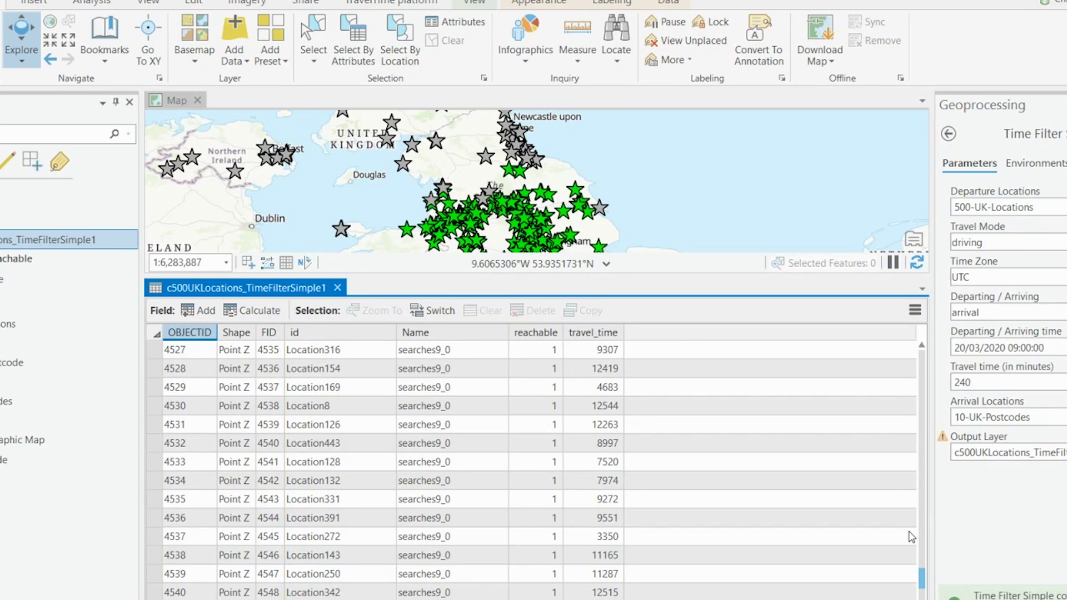
pyautogui.click(336, 288)
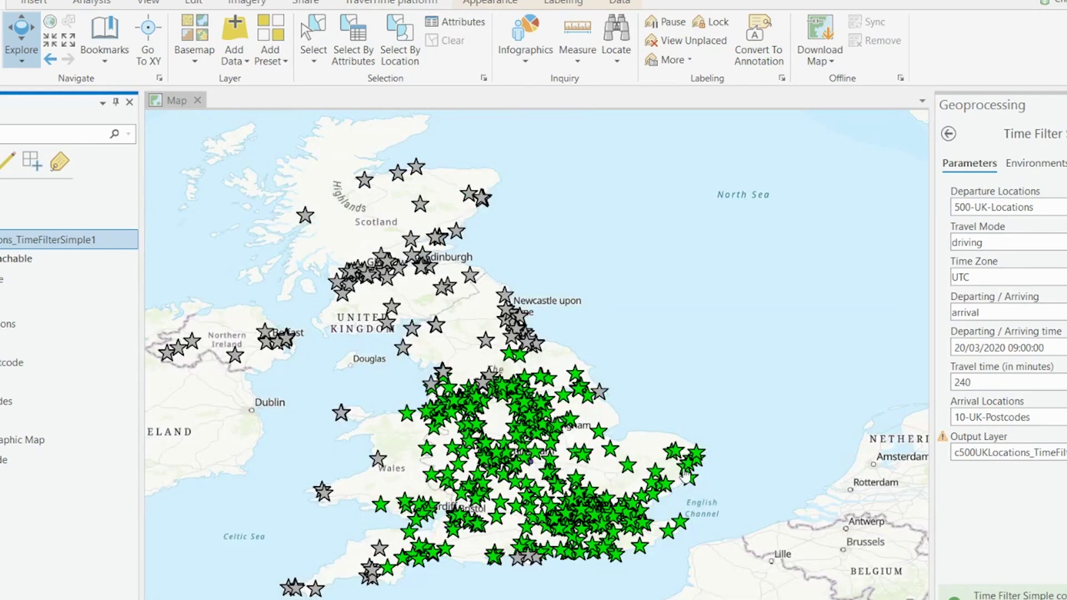
pyautogui.moveTo(601, 437); pyautogui.dragTo(637, 425)
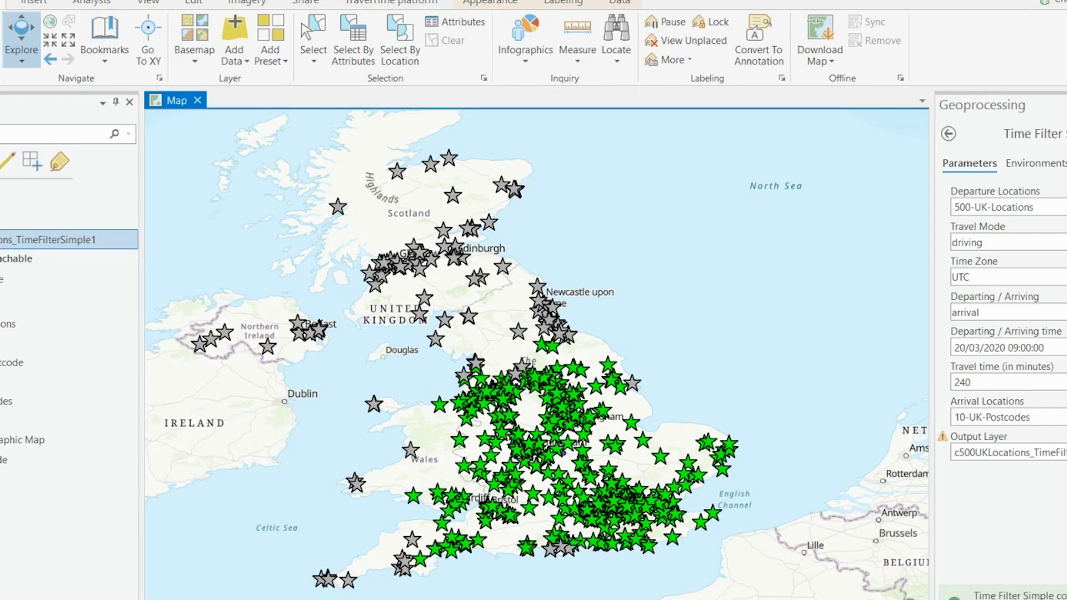
# Remove the time filter result layer and hide the 500 UK locations on the map.
pyautogui.rightClick(32, 243)
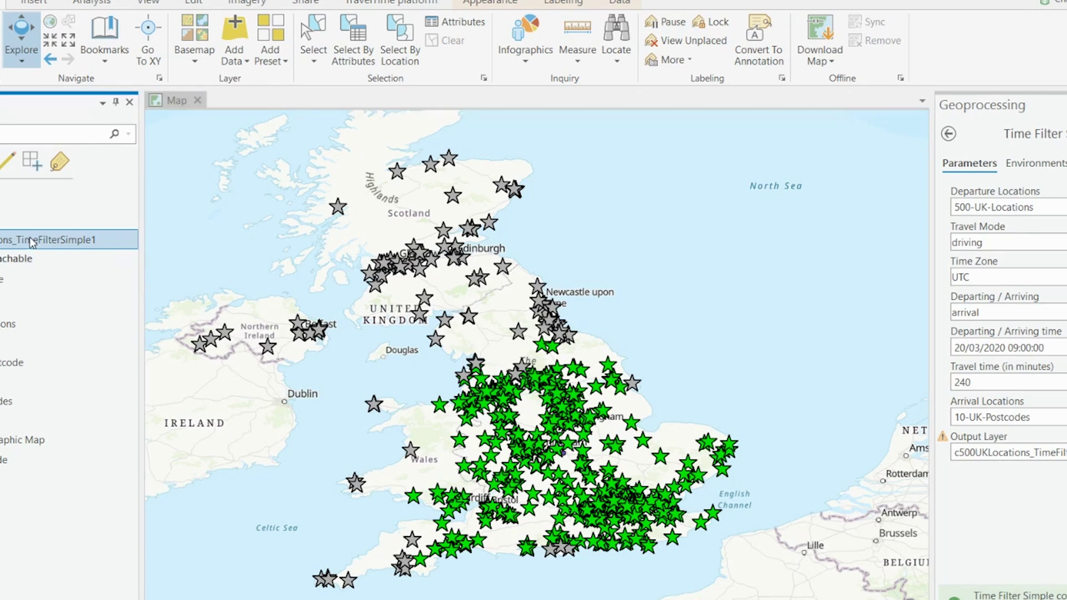
pyautogui.click(97, 147)
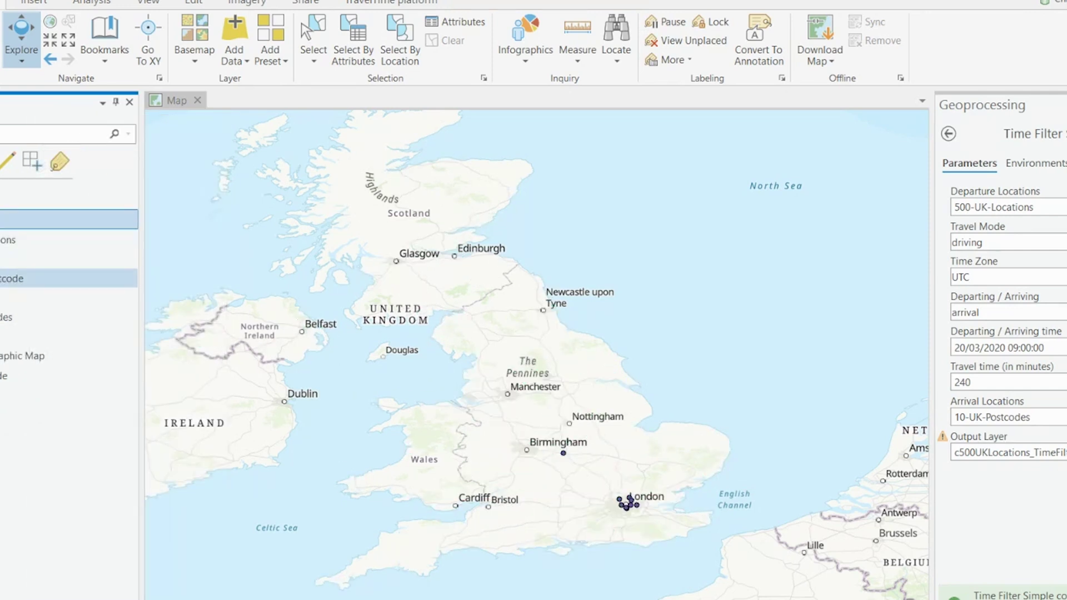
pyautogui.scroll(5, 661, 520)
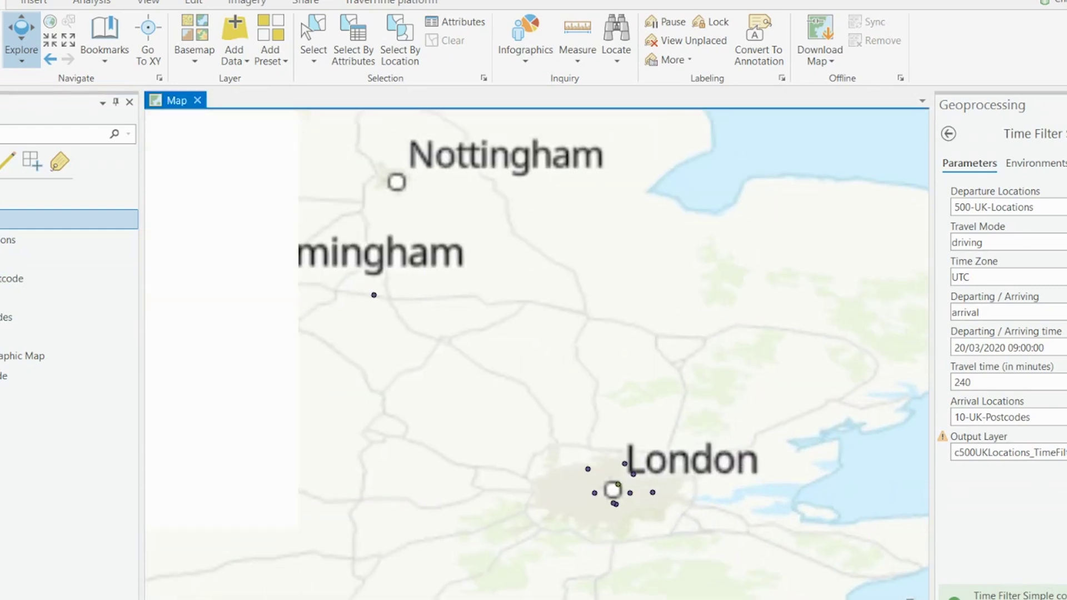
# Open the first Routes Advanced tool from the Advanced Routes toolset of the TravelTime Platform toolbox.
pyautogui.click(978, 598)
pyautogui.click(974, 283)
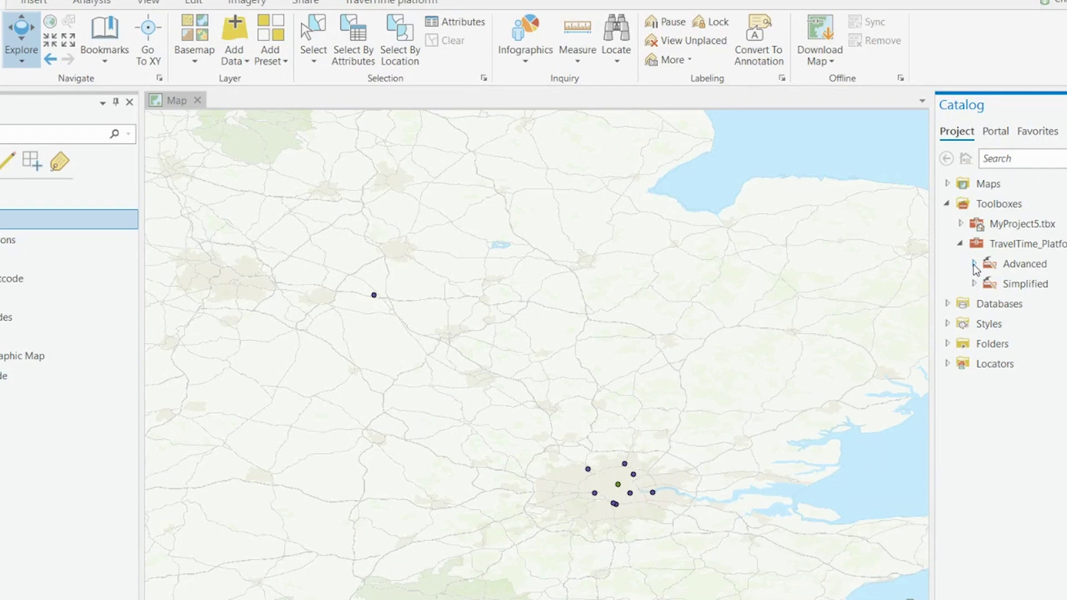
pyautogui.click(974, 265)
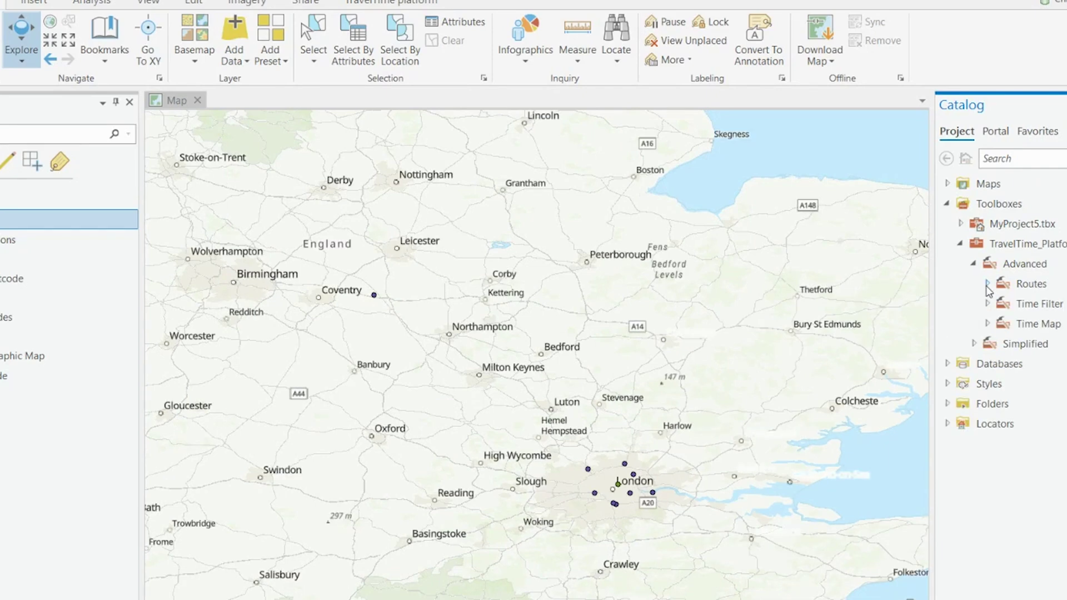
pyautogui.click(987, 283)
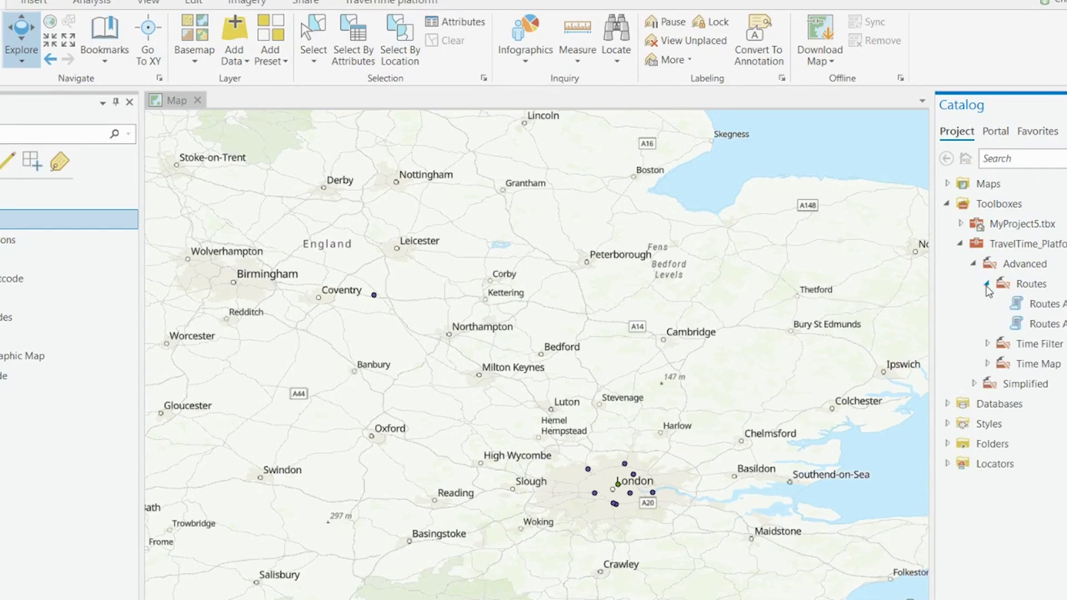
pyautogui.doubleClick(1063, 305)
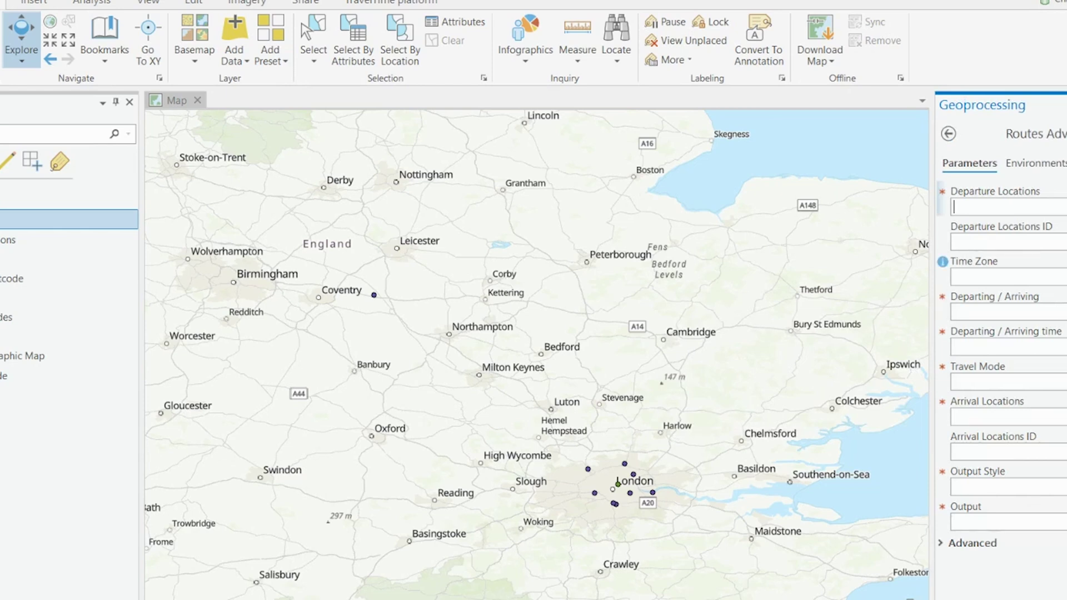
# Review the Routes Advanced tool's advanced parameters, such as walking, driving, cycling, parking and boarding times and search range width.
pyautogui.click(943, 546)
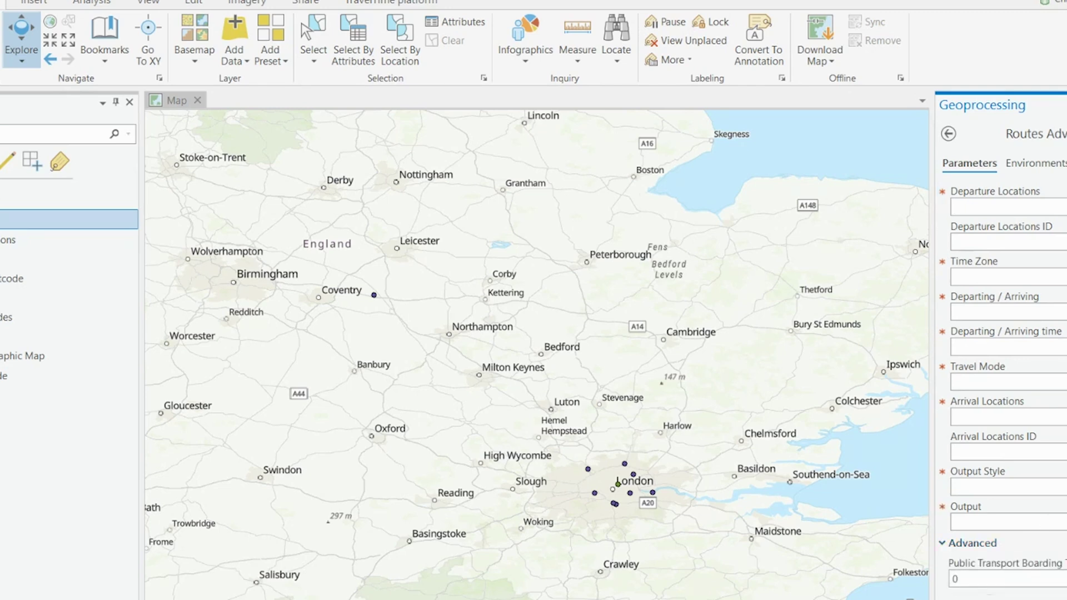
pyautogui.scroll(-5, 1000, 445)
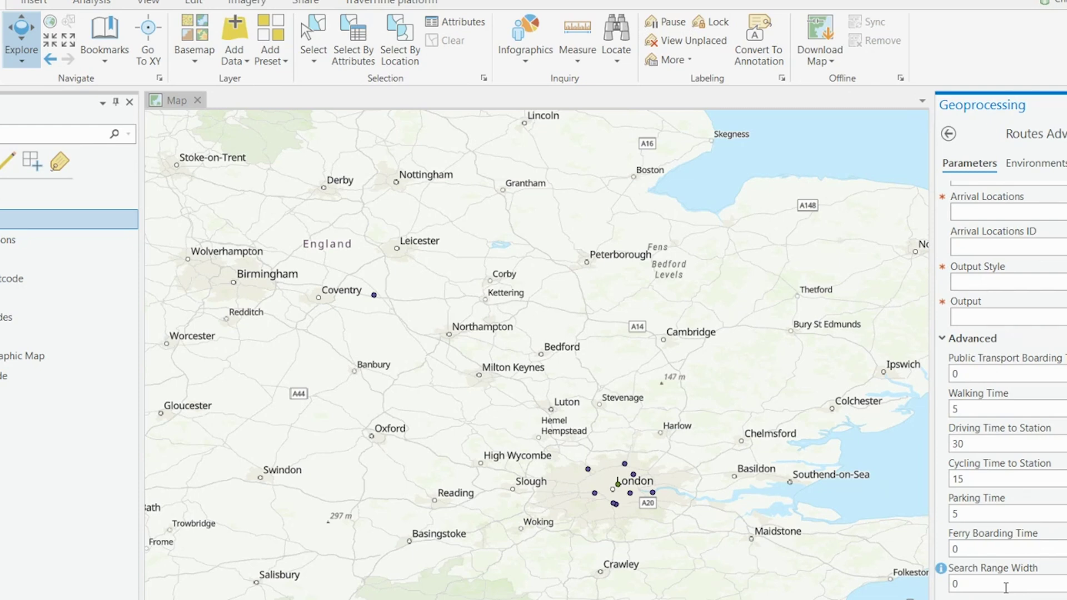
pyautogui.click(943, 339)
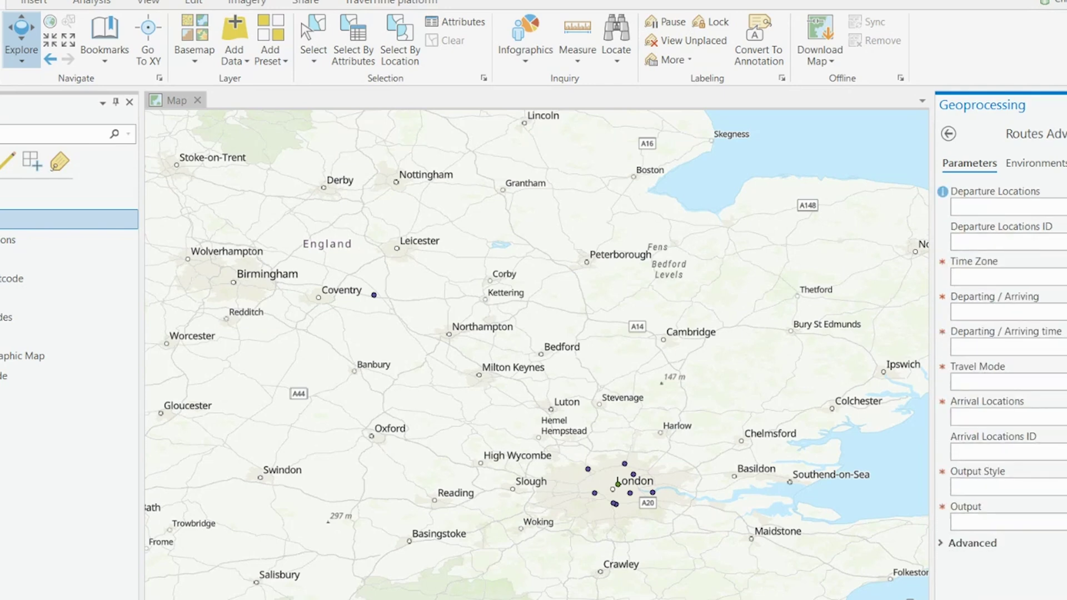
# Set the route's Departure Locations to 1-London-Postcode, Departure Locations ID to FID and Time Zone to UTC.
pyautogui.click(1001, 207)
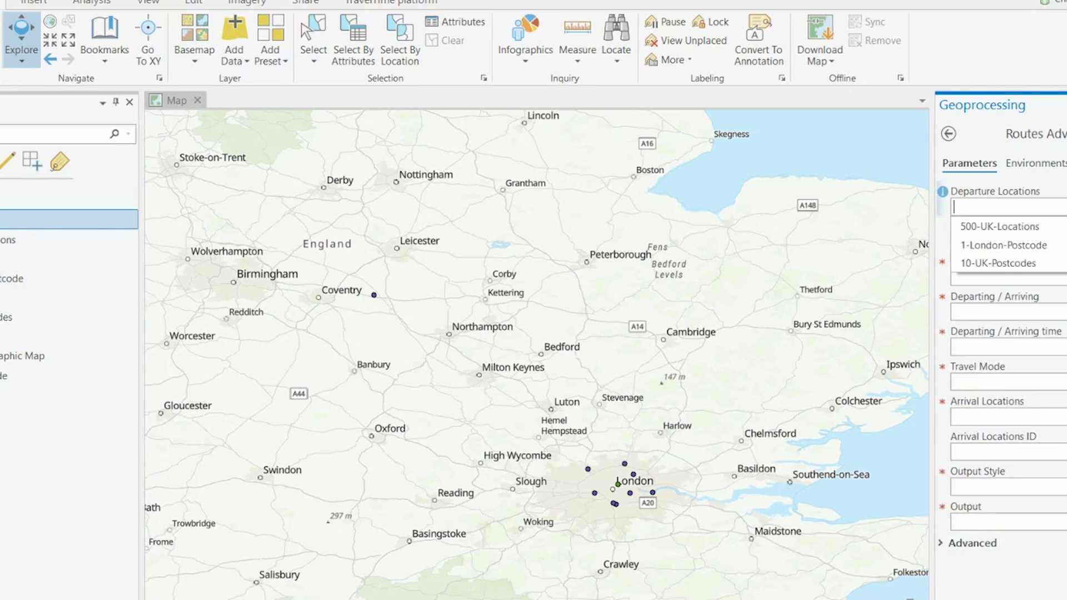
pyautogui.click(1000, 246)
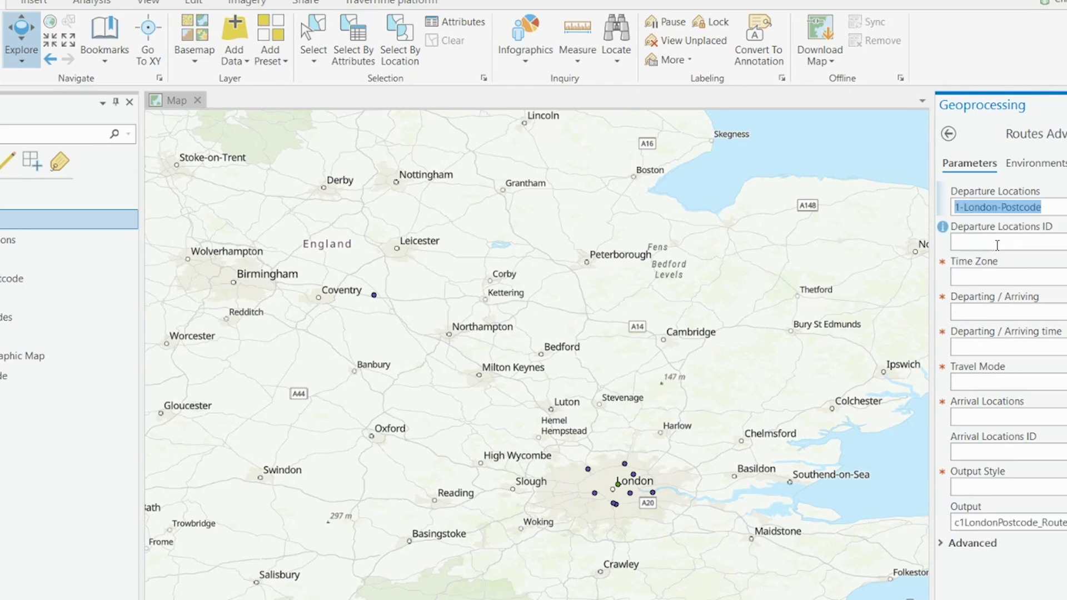
pyautogui.click(1001, 242)
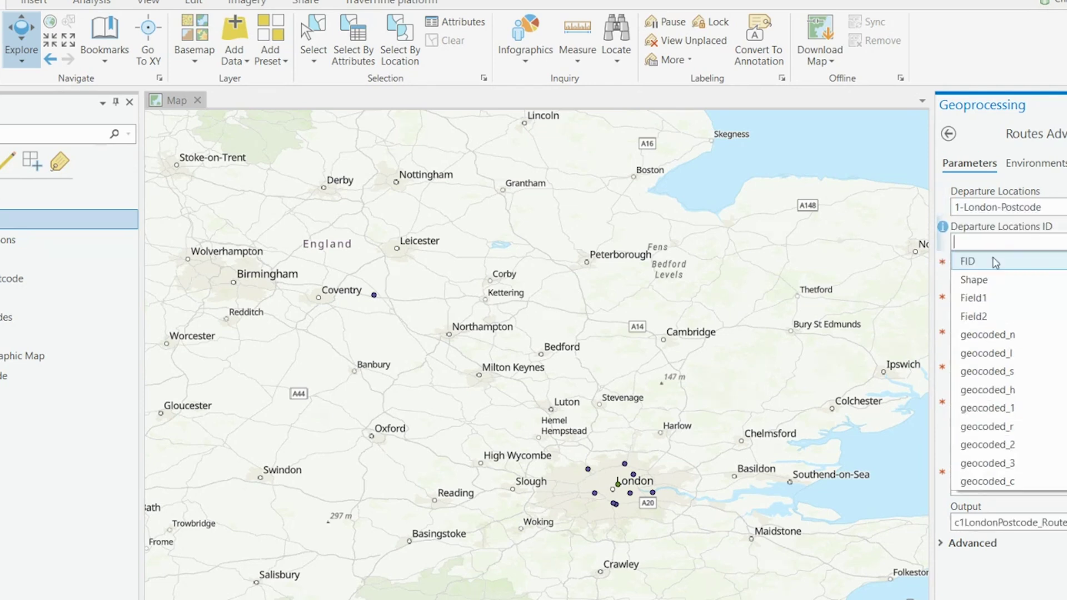
pyautogui.click(994, 261)
pyautogui.click(995, 277)
pyautogui.write('UTC')
pyautogui.press('Return')
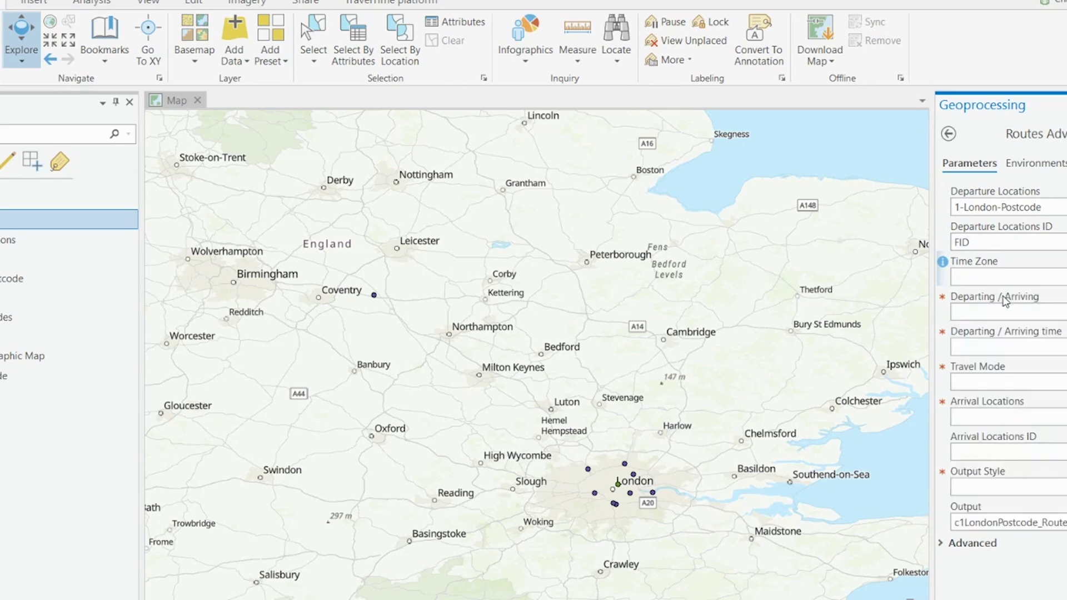
# Set the route to departure at 20/03/2020 13:20:27 with public_transport as the travel mode.
pyautogui.click(1006, 312)
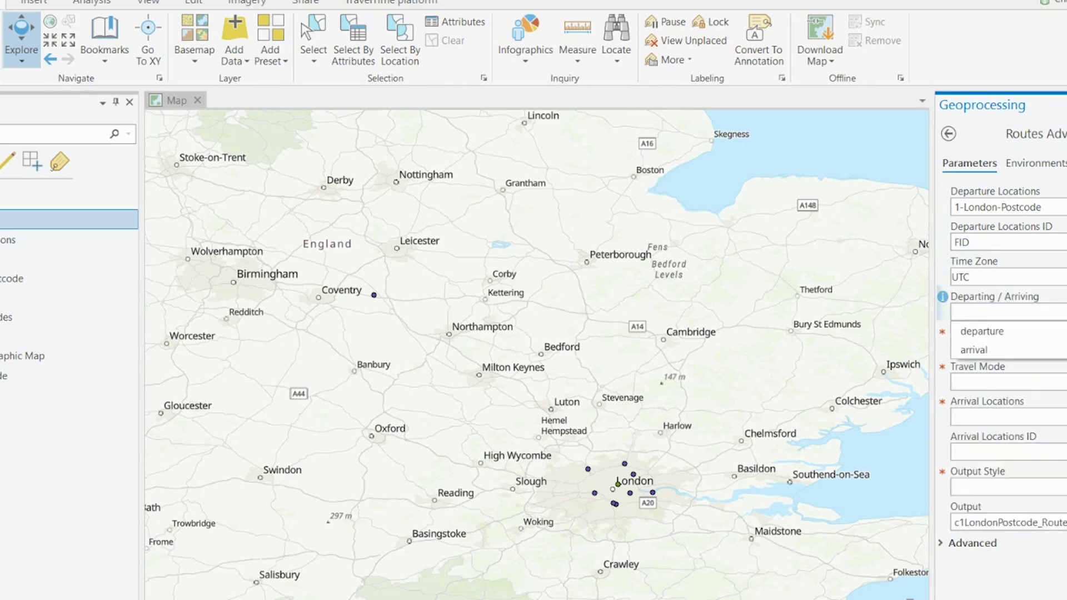
pyautogui.click(1002, 333)
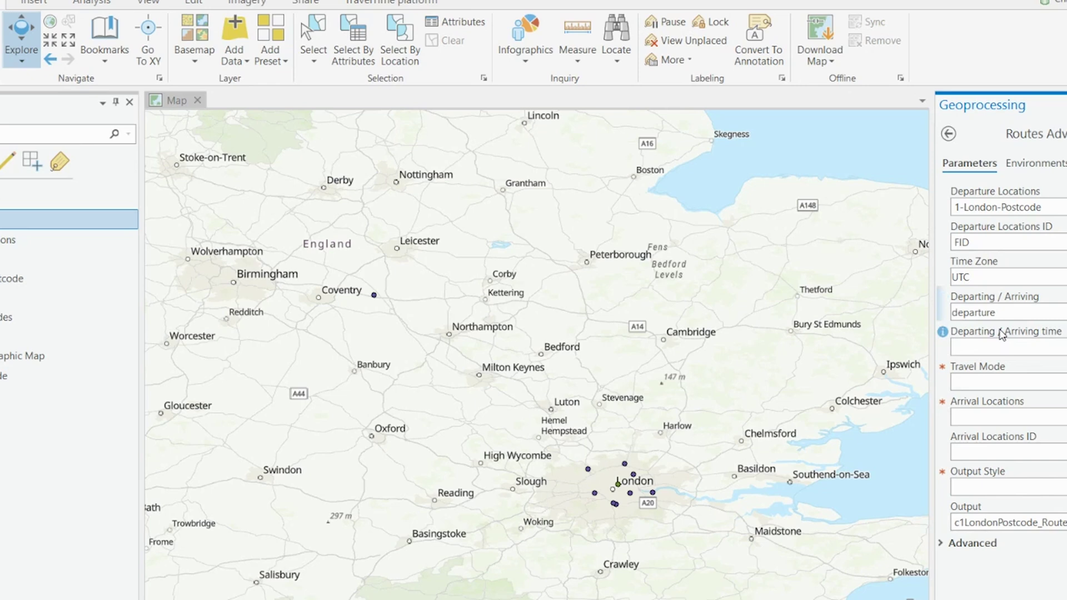
pyautogui.click(1014, 345)
pyautogui.press('Escape')
pyautogui.click(995, 382)
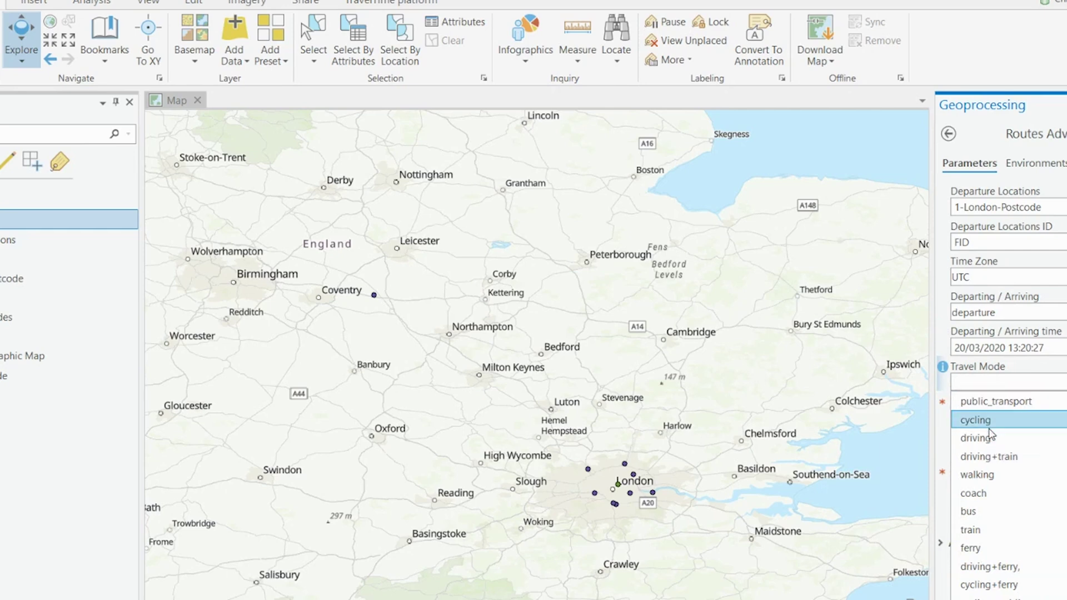
pyautogui.click(994, 401)
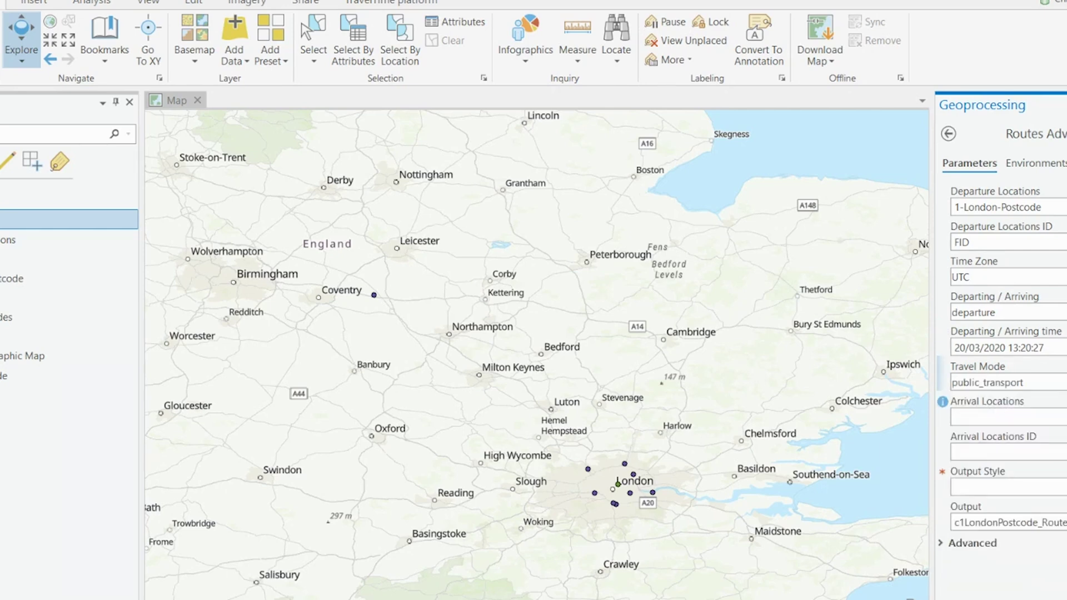
# Run Routes Advanced with 10-UK-Postcodes as Arrival Locations, FID as their ID and output style By transport type.
pyautogui.click(995, 417)
pyautogui.click(993, 474)
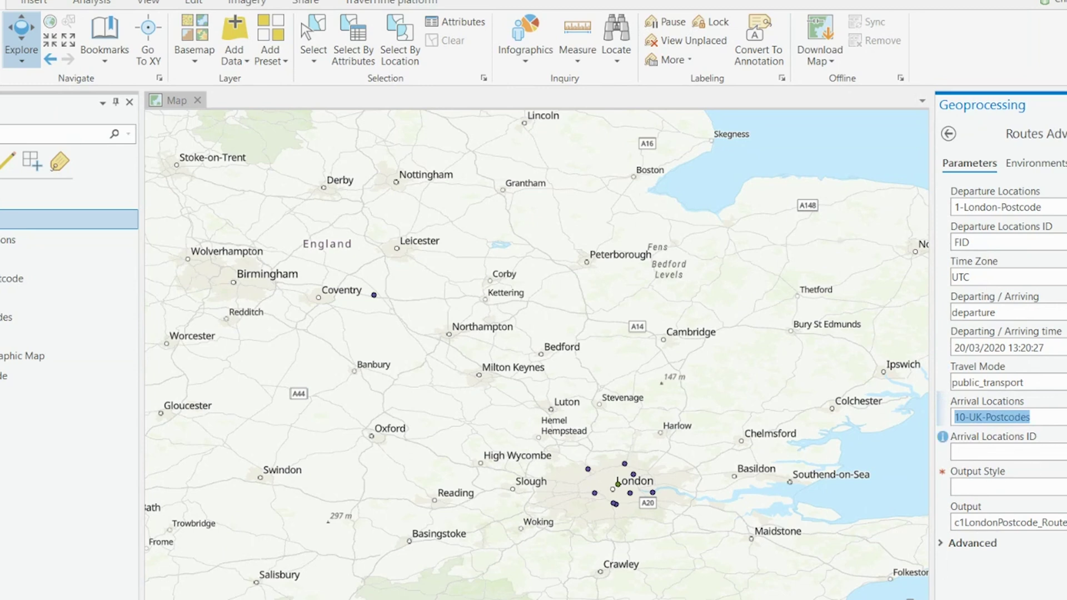
pyautogui.click(1013, 450)
pyautogui.click(980, 218)
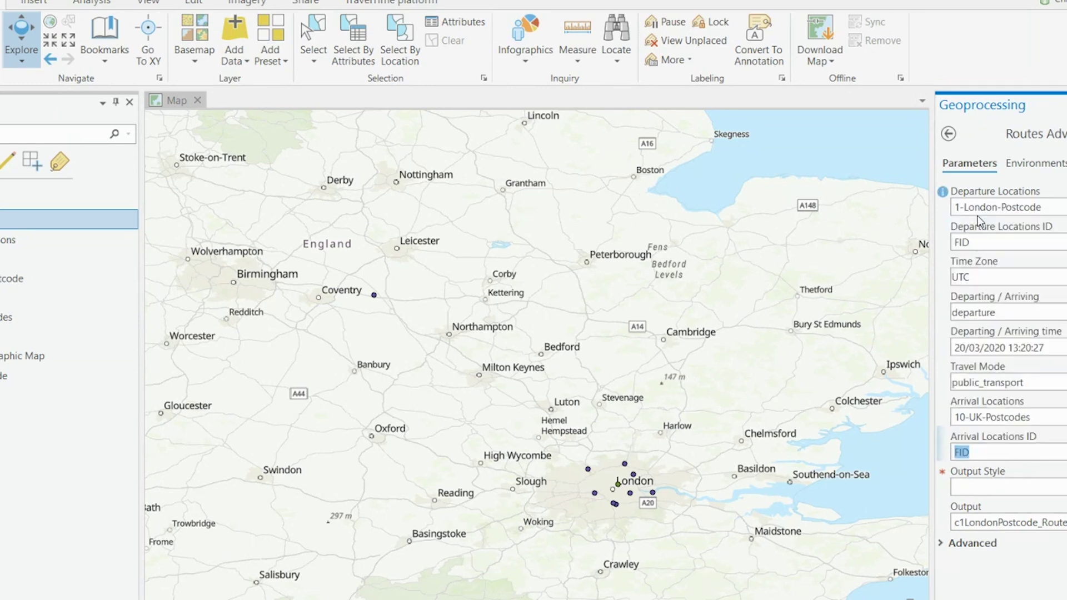
pyautogui.click(956, 488)
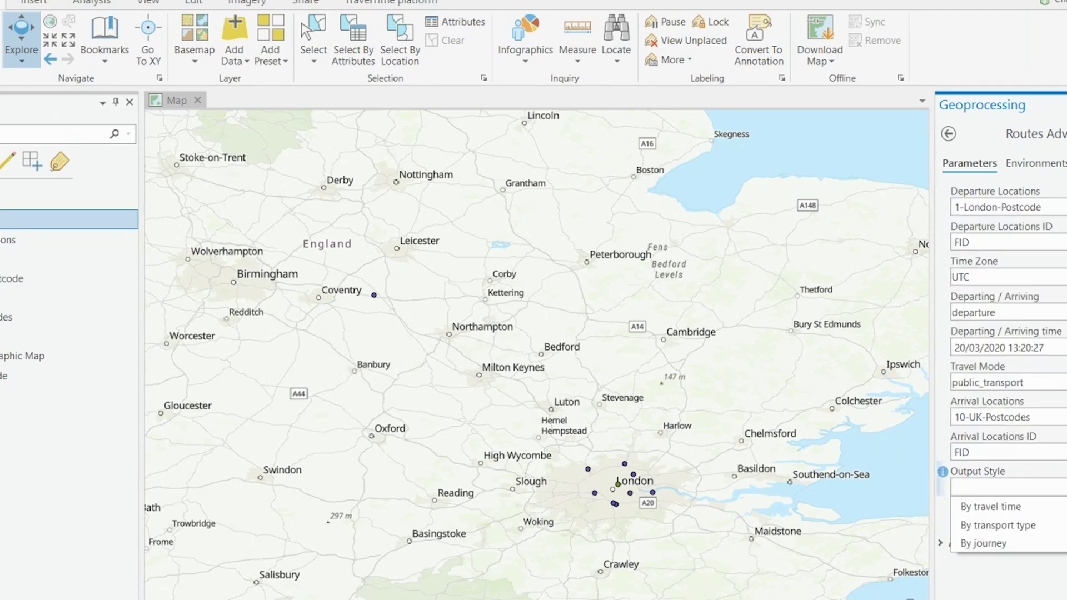
pyautogui.click(1009, 525)
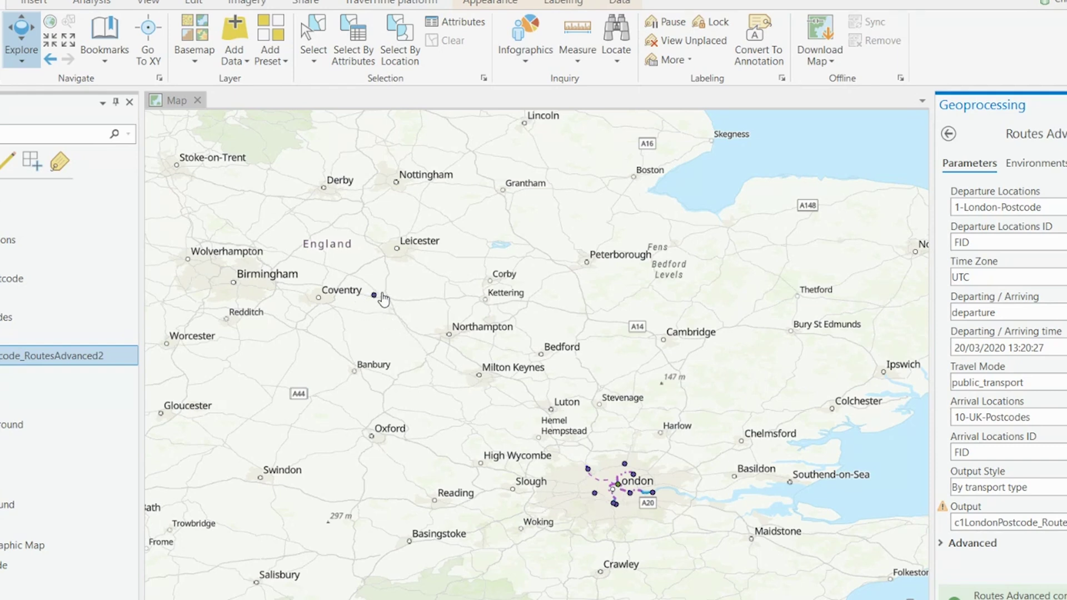
# Examine the generated public transport routes around central London on the map.
pyautogui.scroll(1, 611, 487)
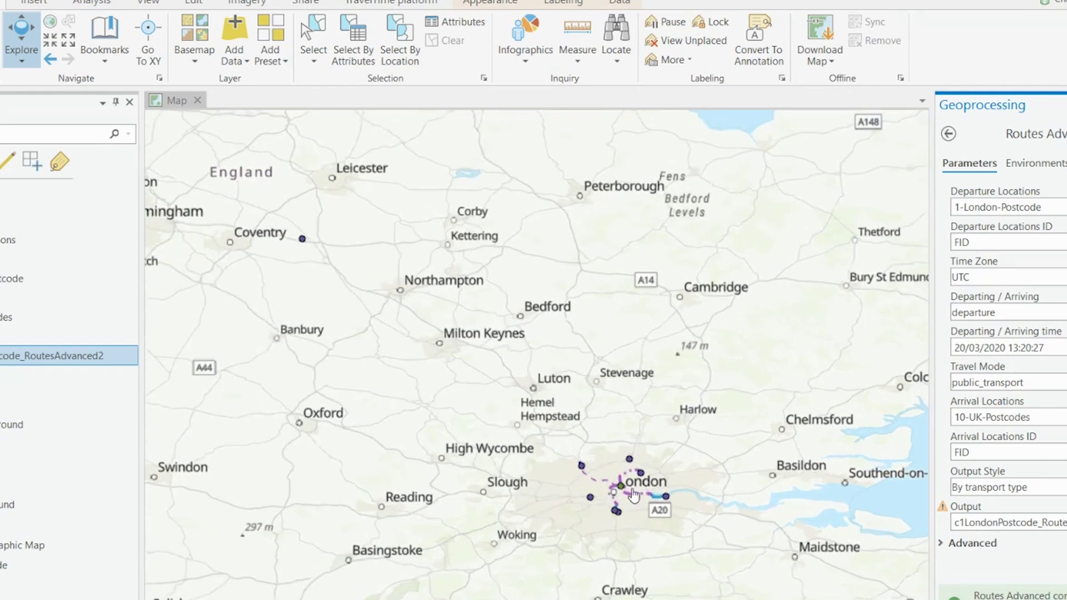
pyautogui.scroll(1, 633, 495)
pyautogui.scroll(2, 656, 514)
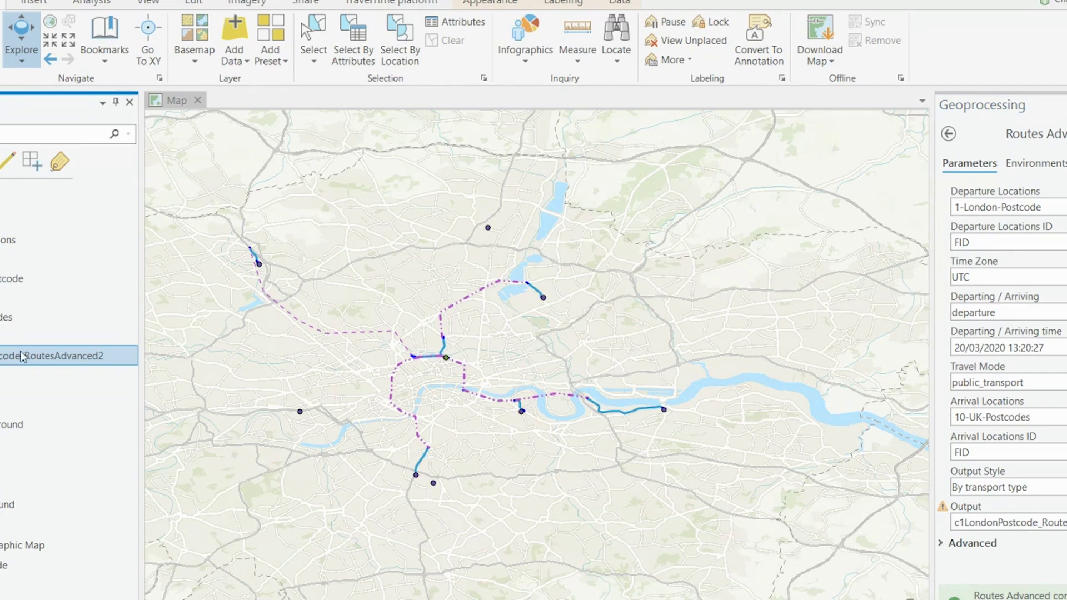
# Examine the attribute table of c1LondonPostcode_RoutesAdvanced2 with a widened directions column, across to the travel_time and distance fields, and close it.
pyautogui.rightClick(5, 363)
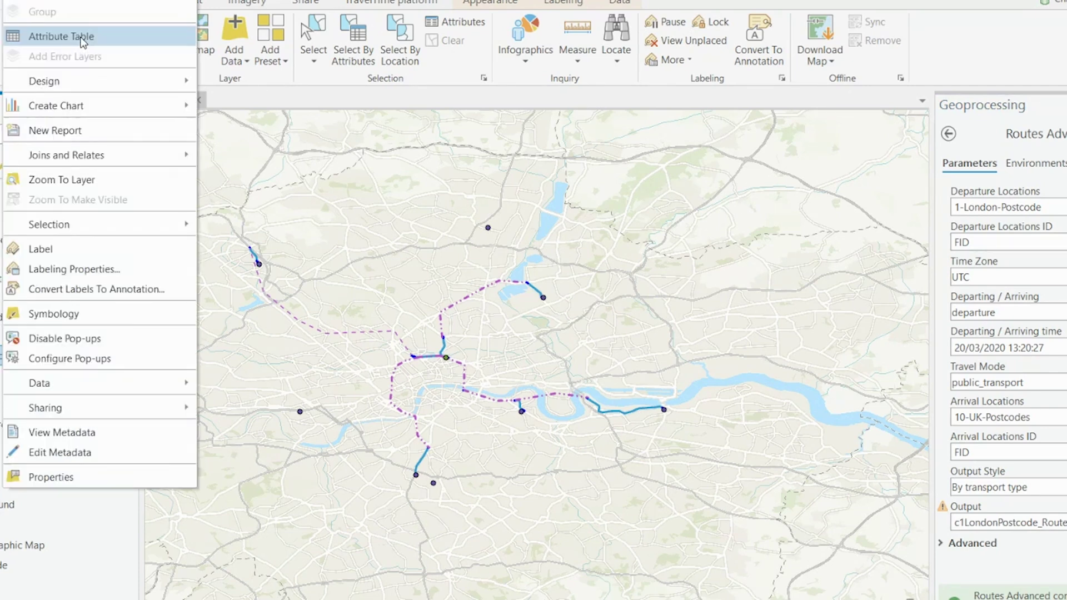
pyautogui.click(83, 38)
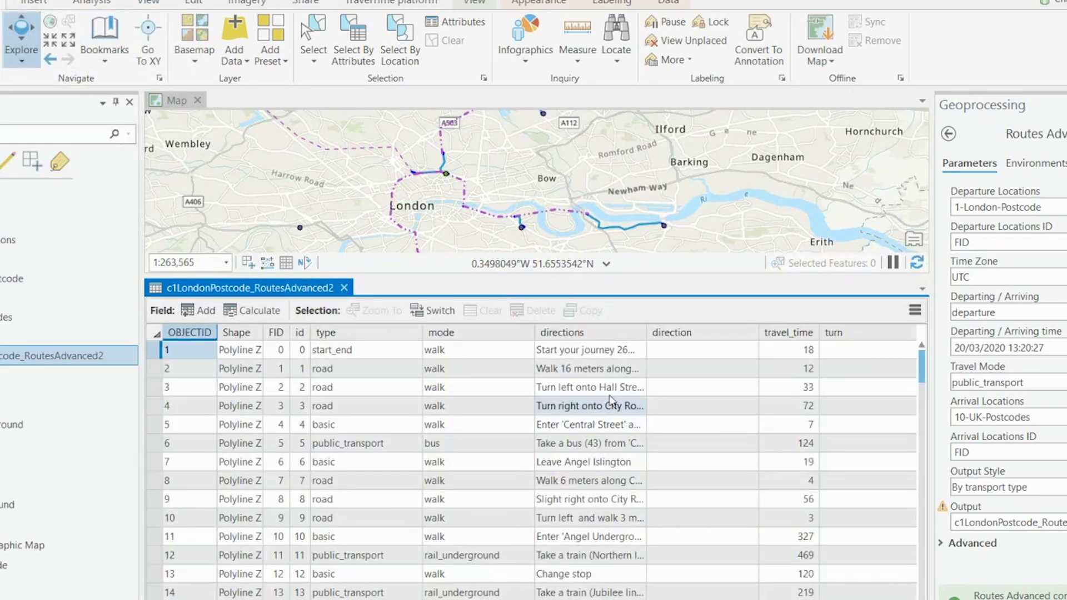
pyautogui.moveTo(647, 332); pyautogui.dragTo(821, 324)
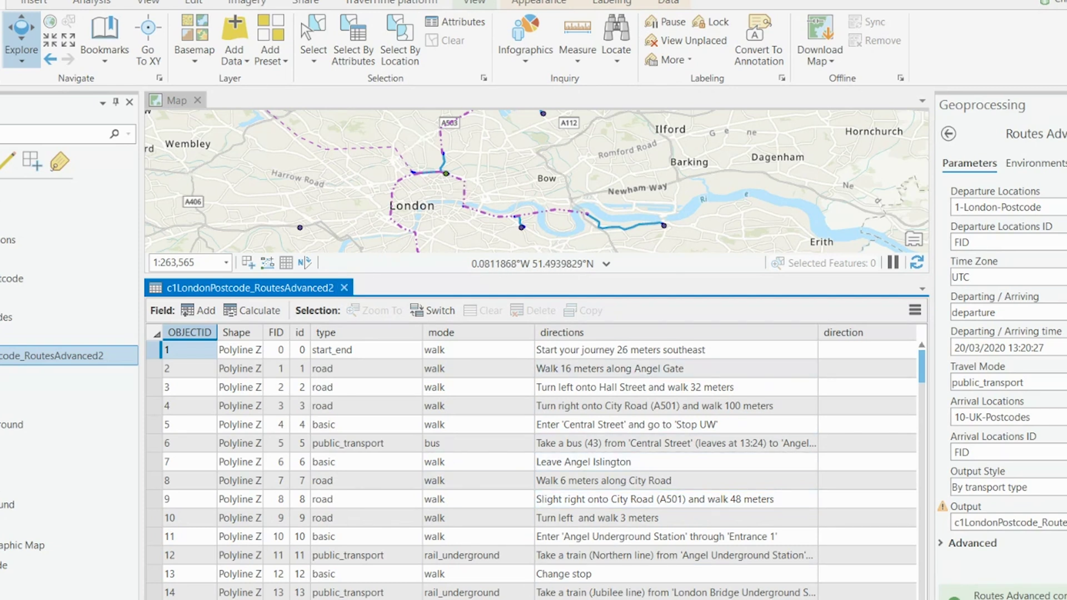
pyautogui.hscroll(5, 533, 461)
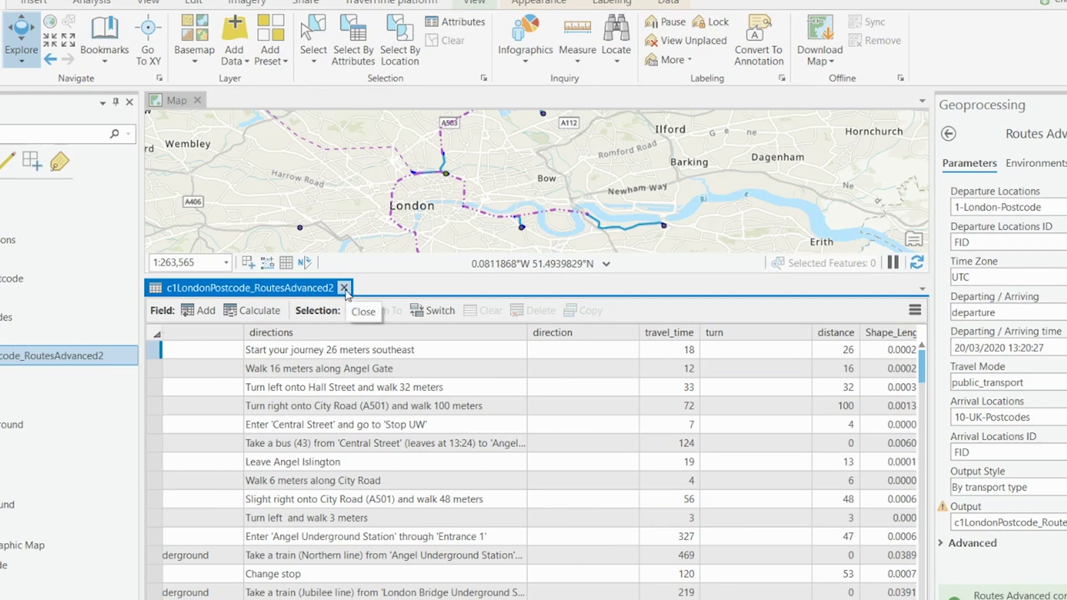
pyautogui.click(345, 288)
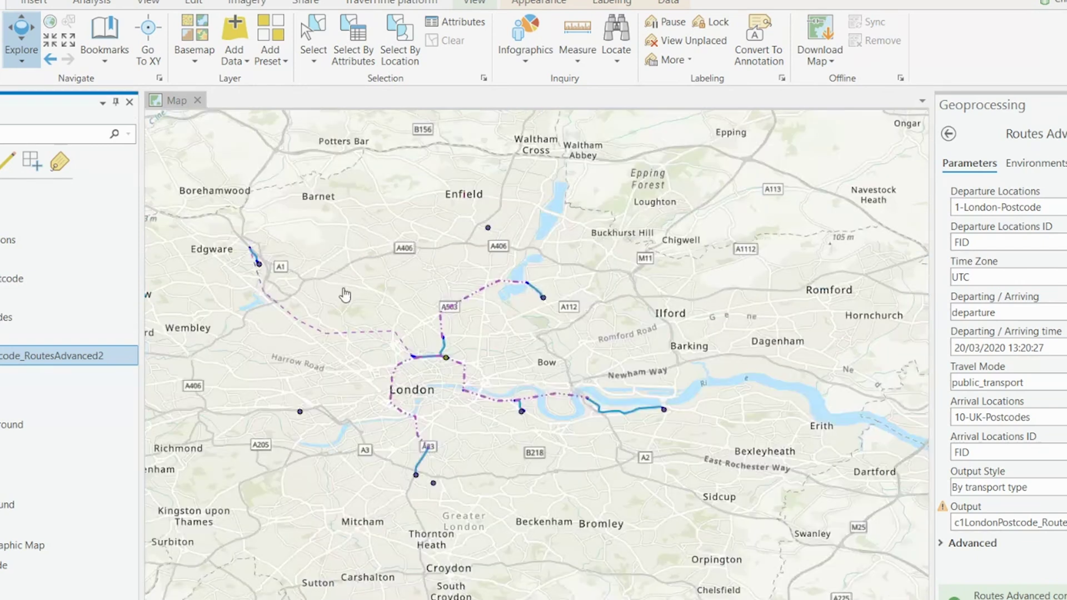
pyautogui.scroll(-2, 367, 318)
pyautogui.moveTo(389, 316); pyautogui.dragTo(439, 318)
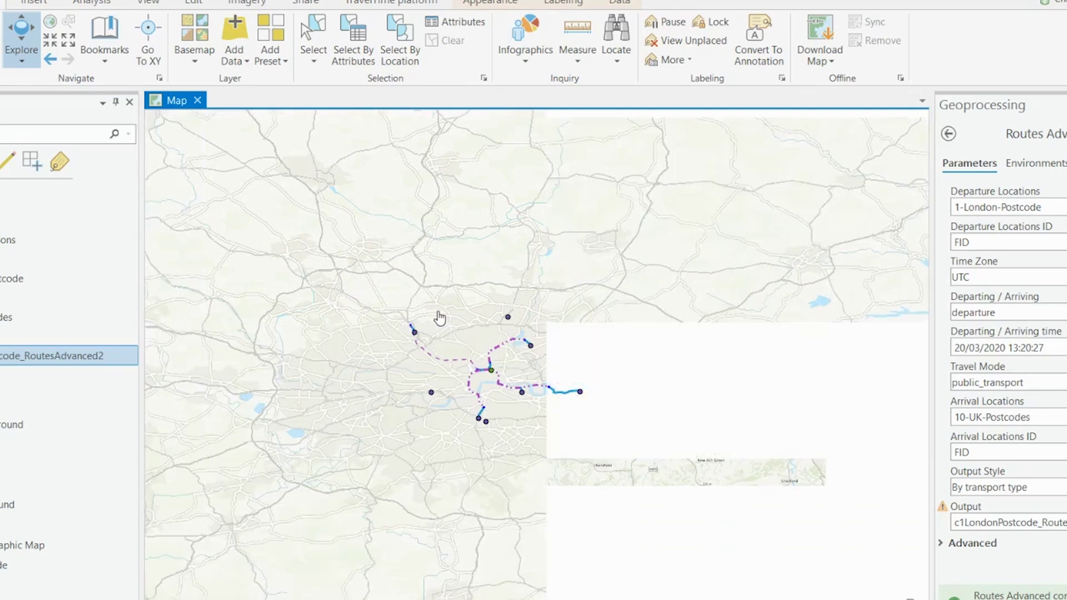